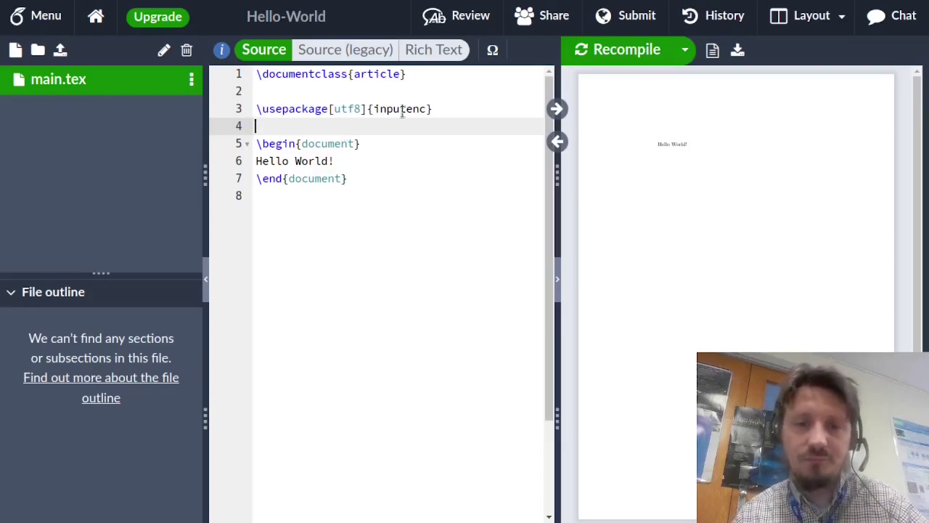
Step: Load the blindtext package with \usepackage{blindtext} on a new line below the inputenc package
left_click(445, 112)
key("Return")
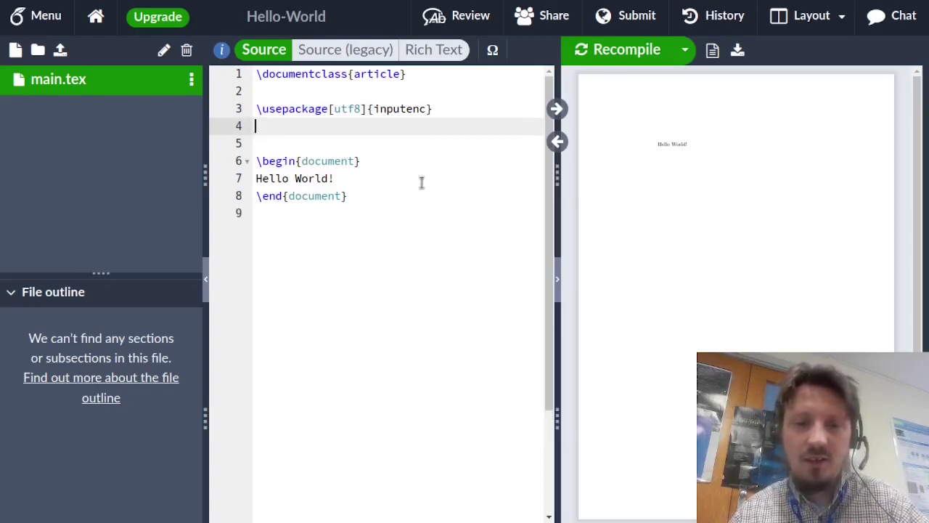
type("\\u")
key("Return")
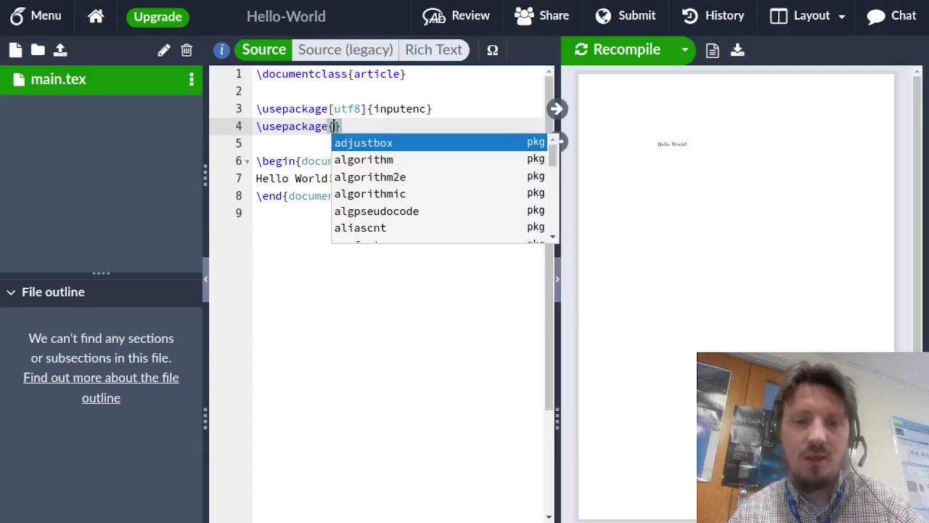
type("blind")
type("text")
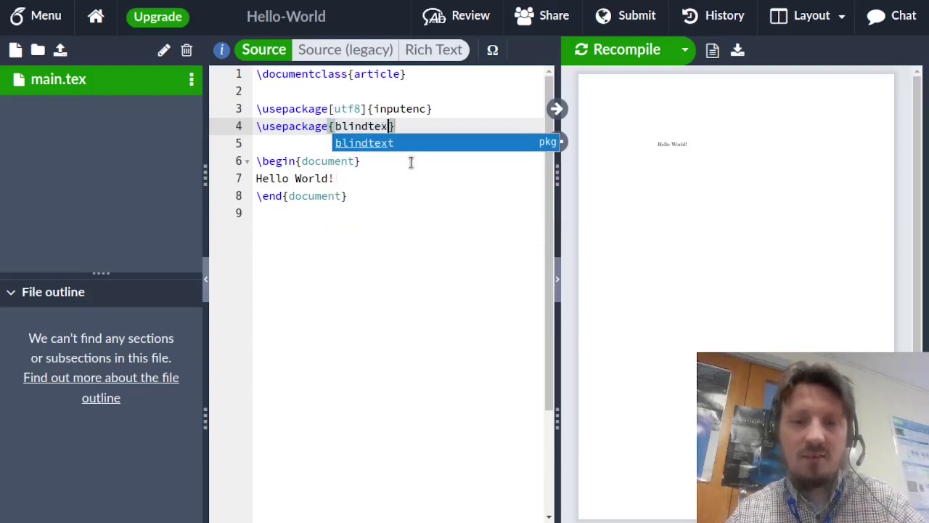
Step: Add two \blindtext commands on separate lines after "Hello World!" and compile the document
left_click(379, 178)
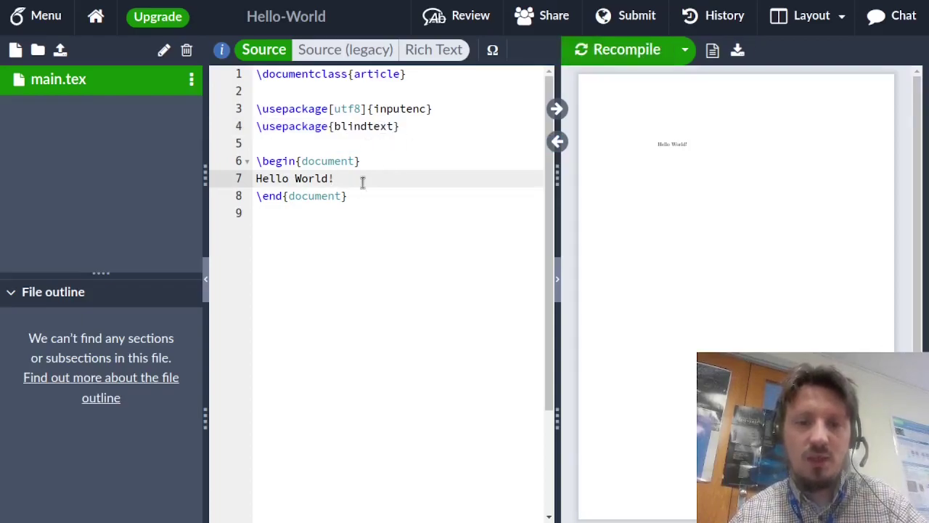
key("Return")
type("\\")
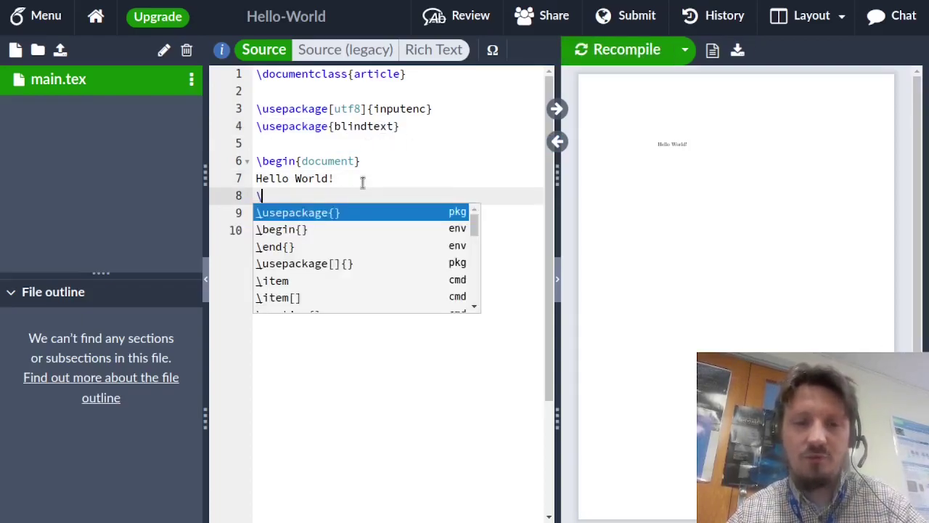
type("blind")
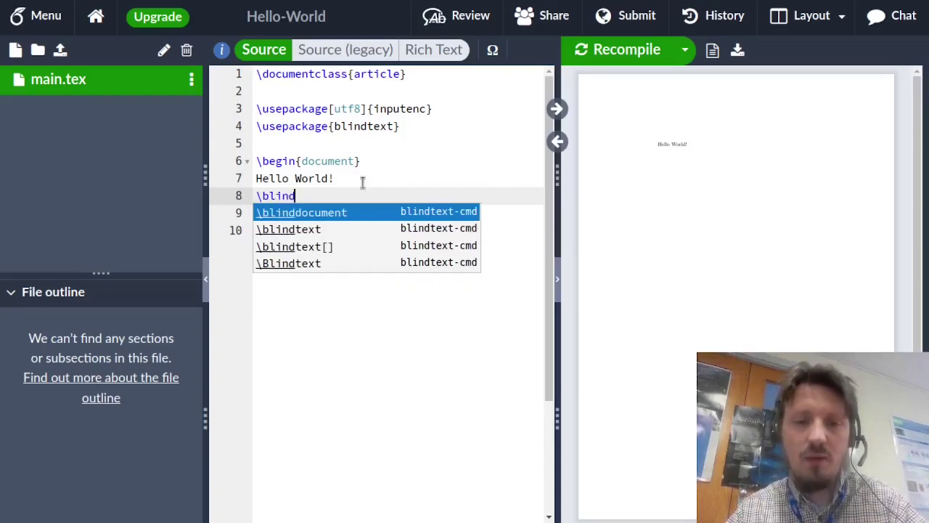
type("text")
key("Return")
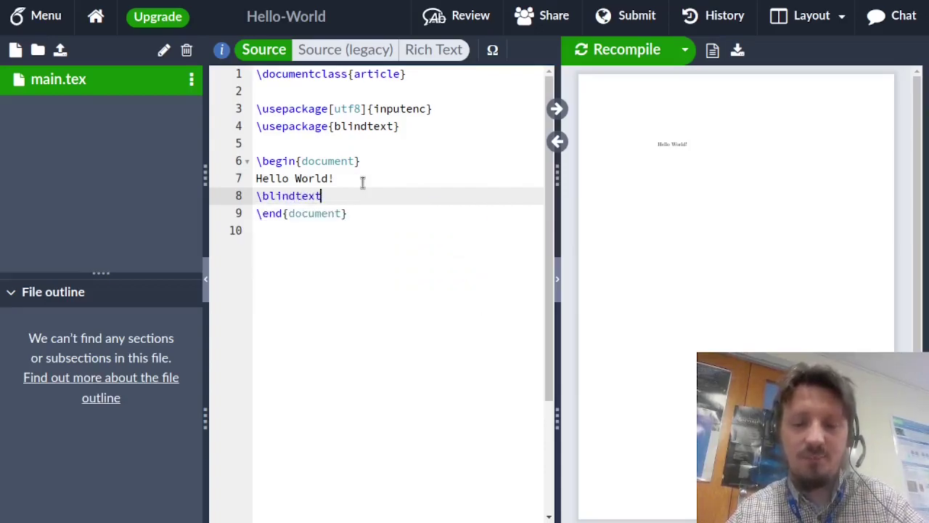
key("Return")
type("\\blindtext")
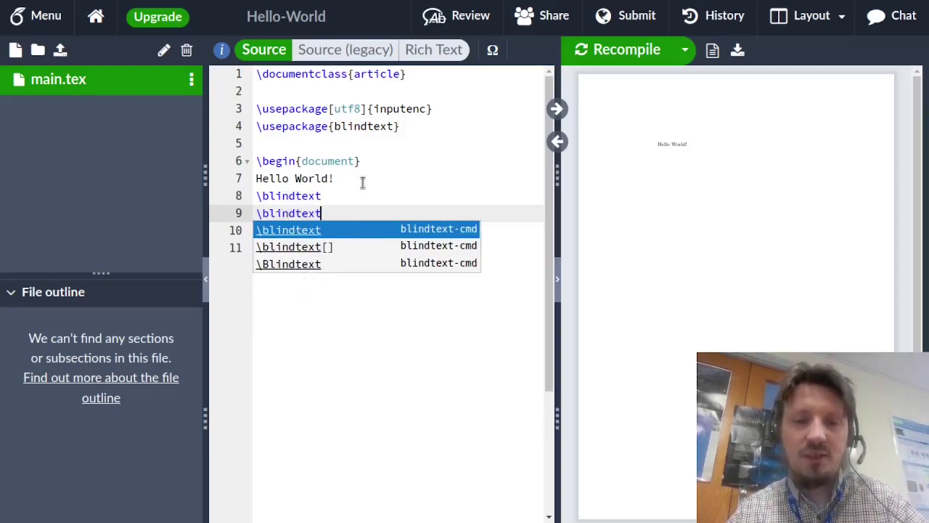
key("ctrl+s")
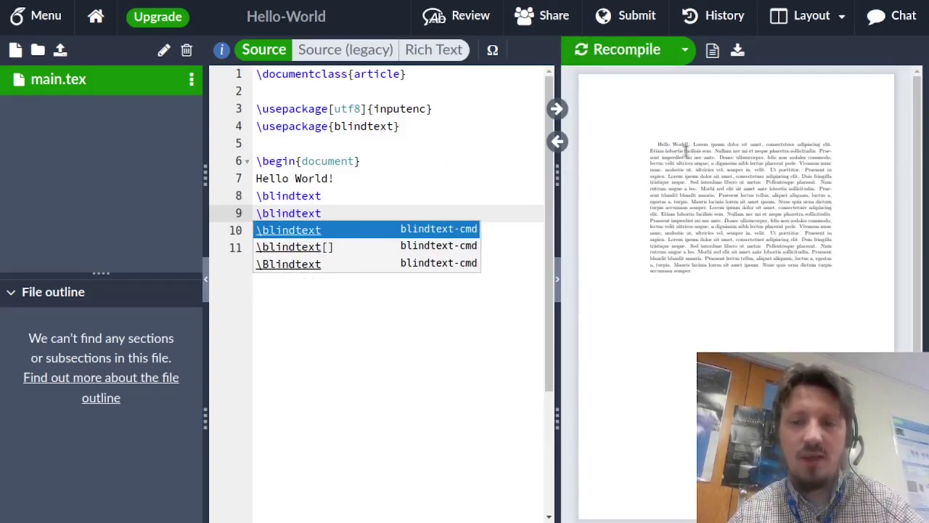
Step: Add two more \blindtext lines below the existing ones and recompile the document
left_click(500, 176)
left_click_drag(500, 176, 383, 209)
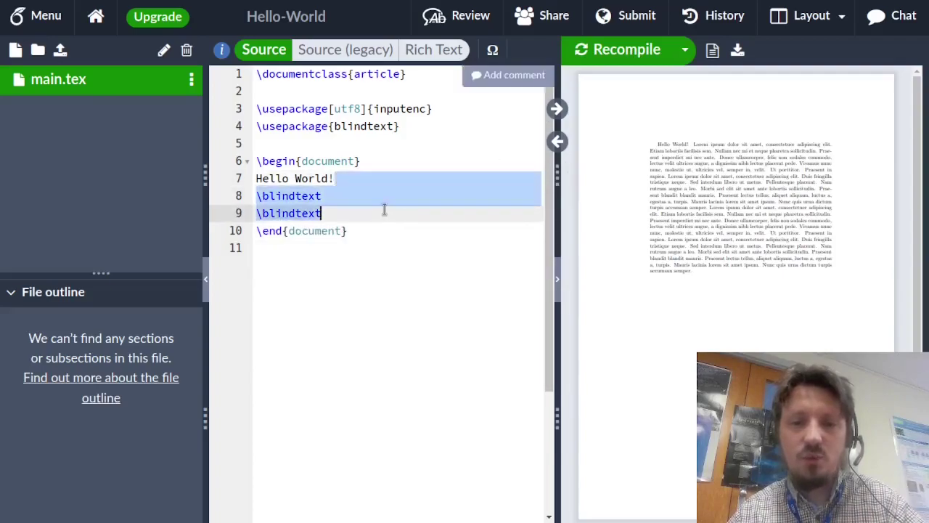
left_click(385, 210)
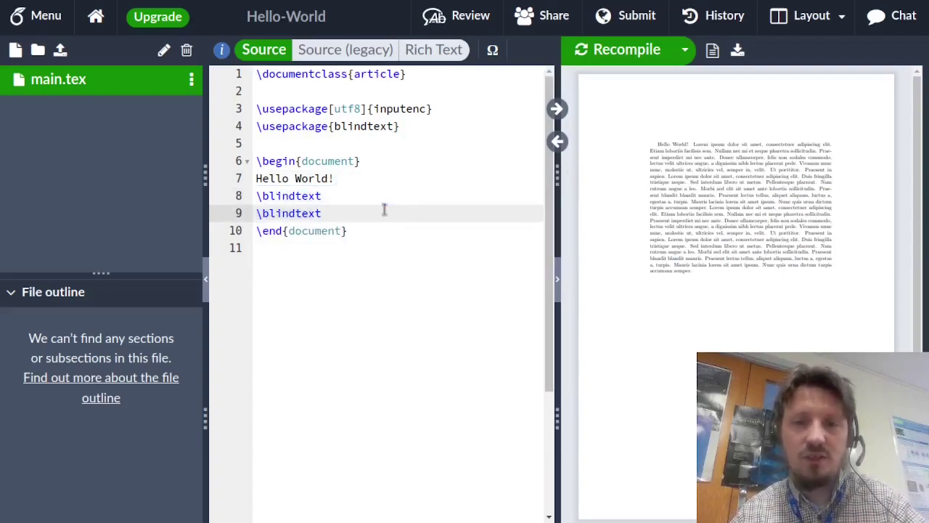
key("Return")
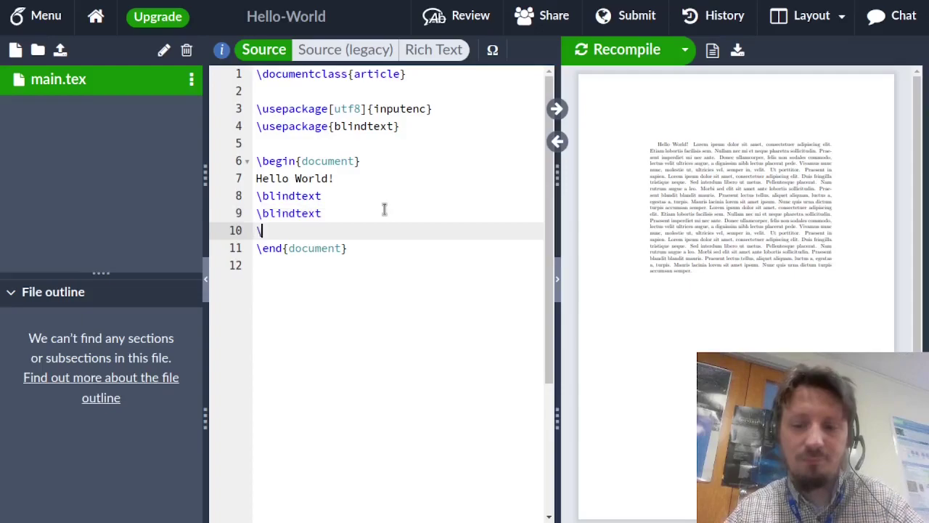
type("\\blindtext")
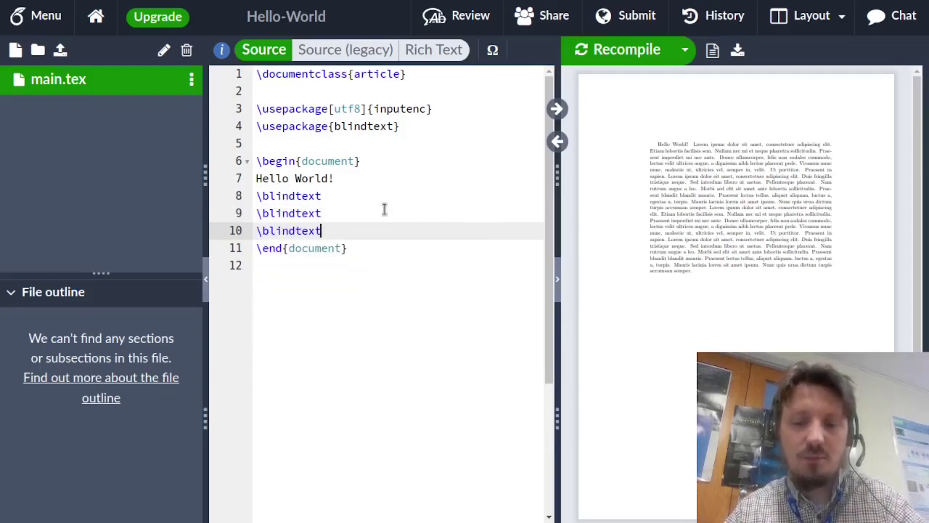
key("Return")
type("\\blindtext")
key("ctrl+s")
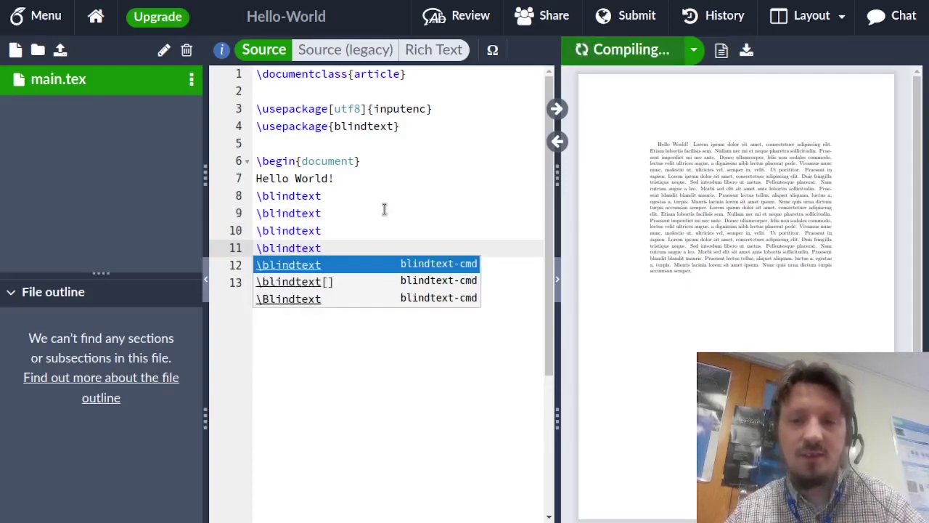
left_click(476, 226)
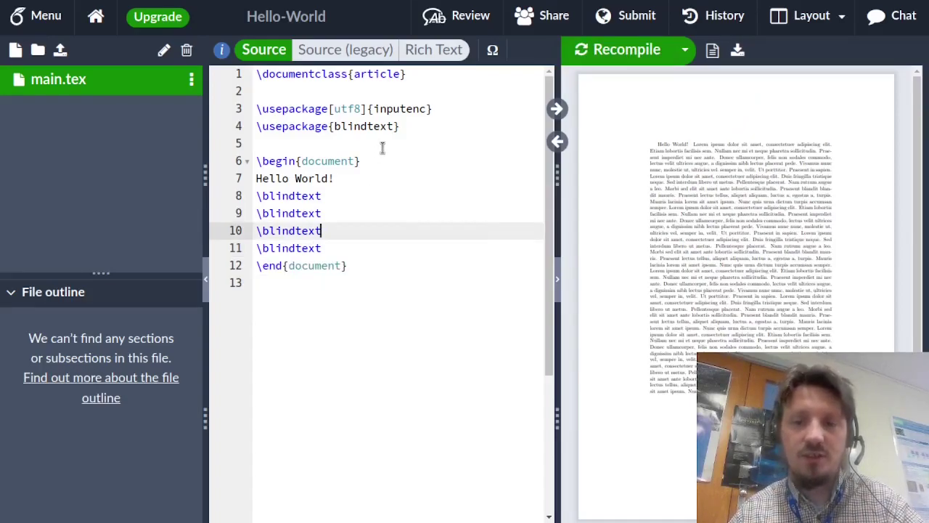
Step: Load the graphicx package on a new line below the blindtext package and recompile the PDF
left_click(427, 125)
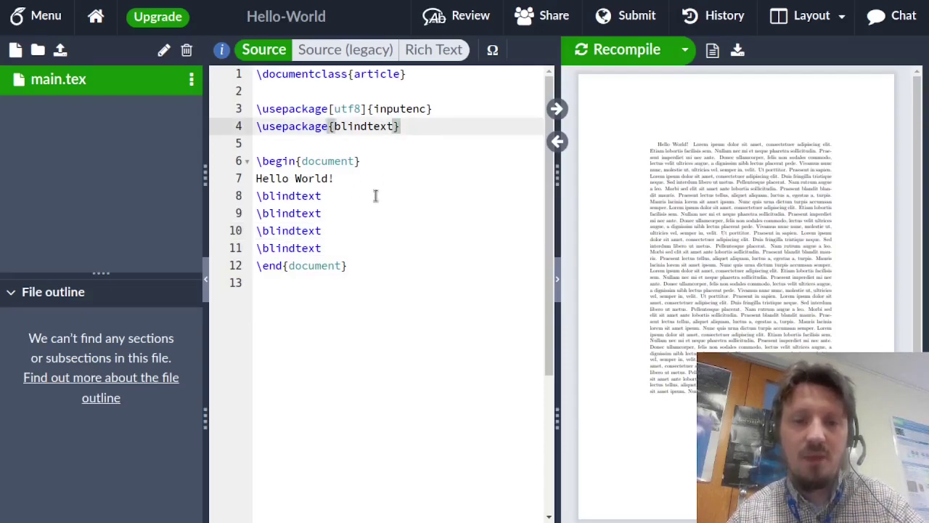
key("Return")
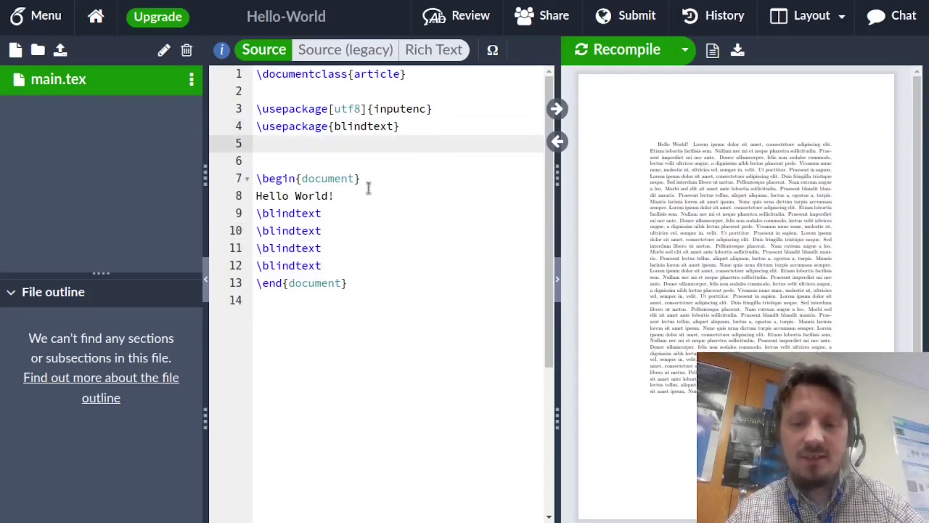
type("\\u")
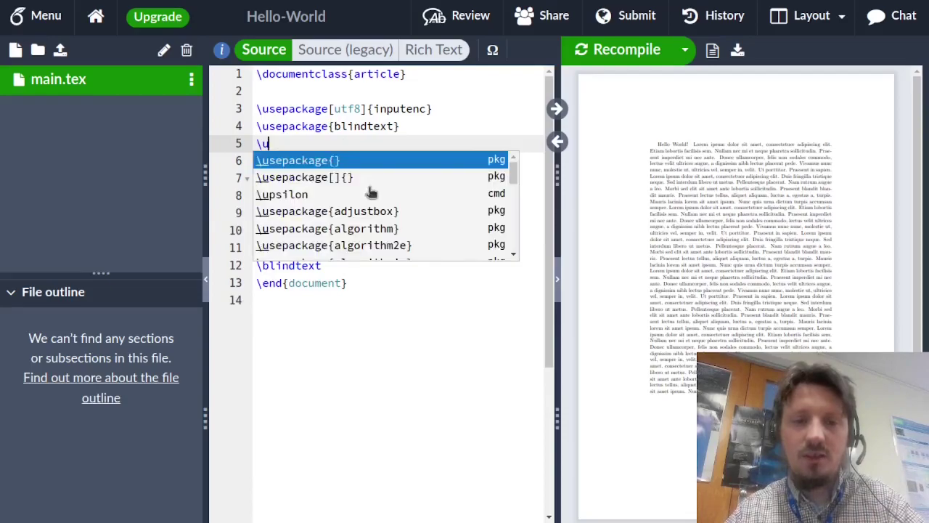
type("se")
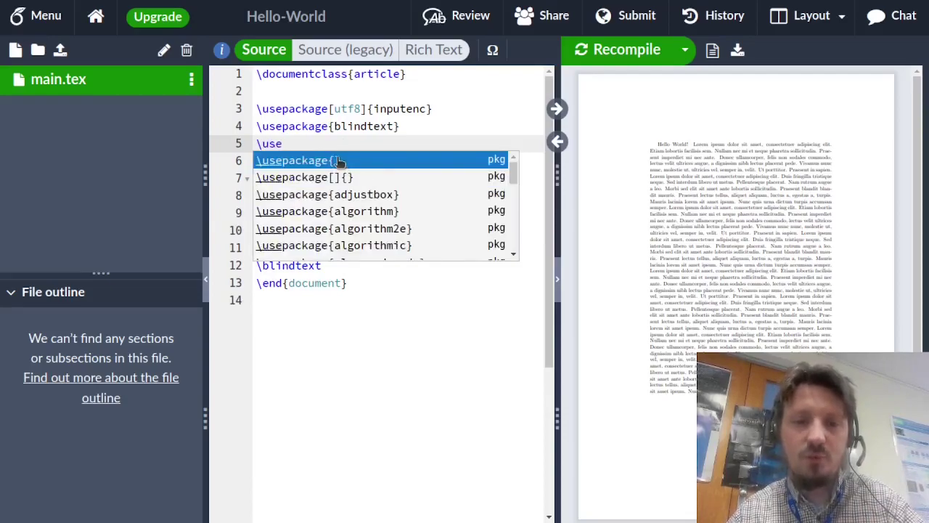
left_click(336, 160)
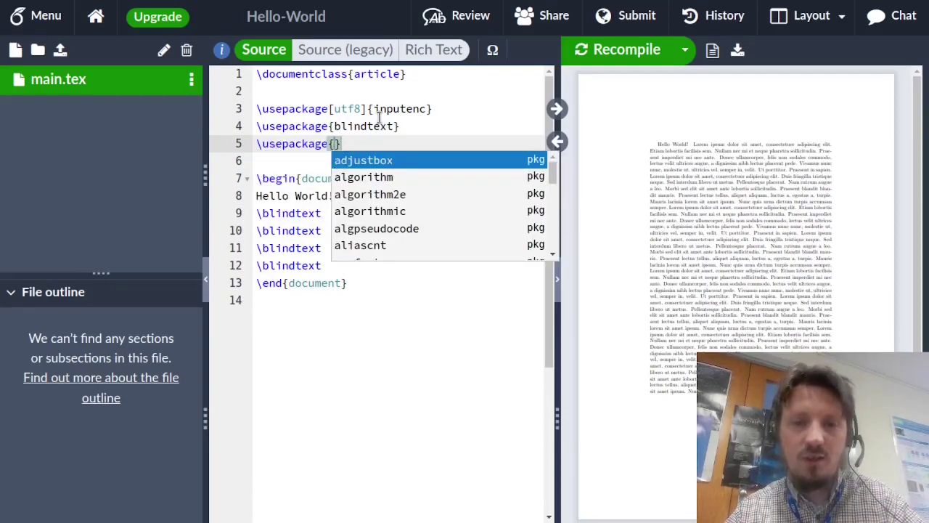
type("graphicx")
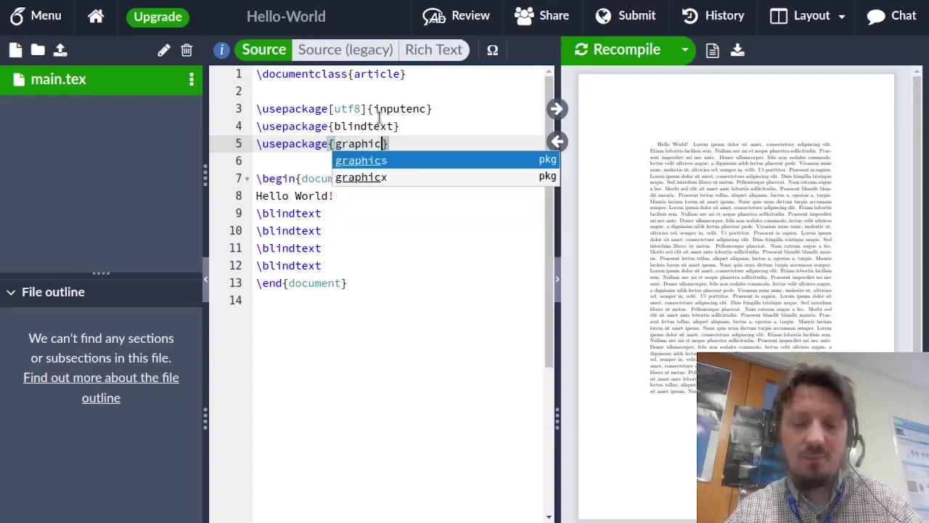
key("Escape")
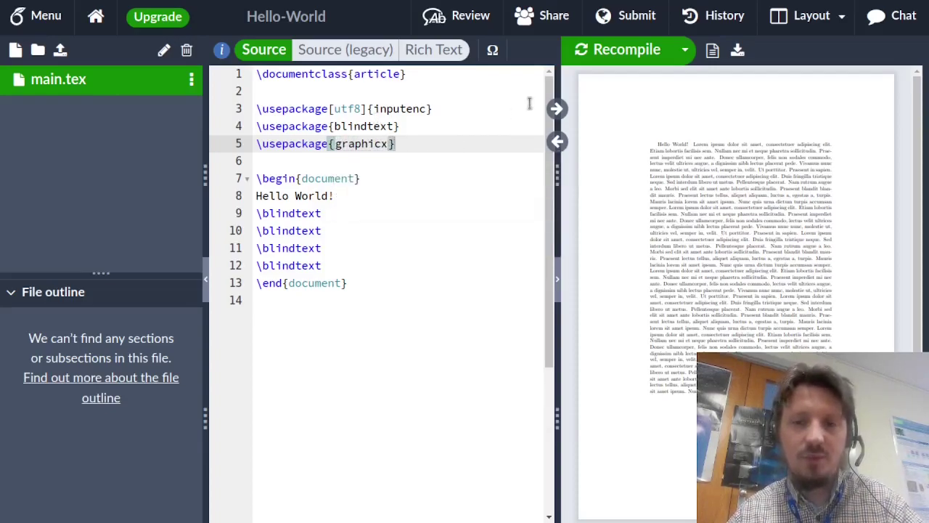
left_click(600, 52)
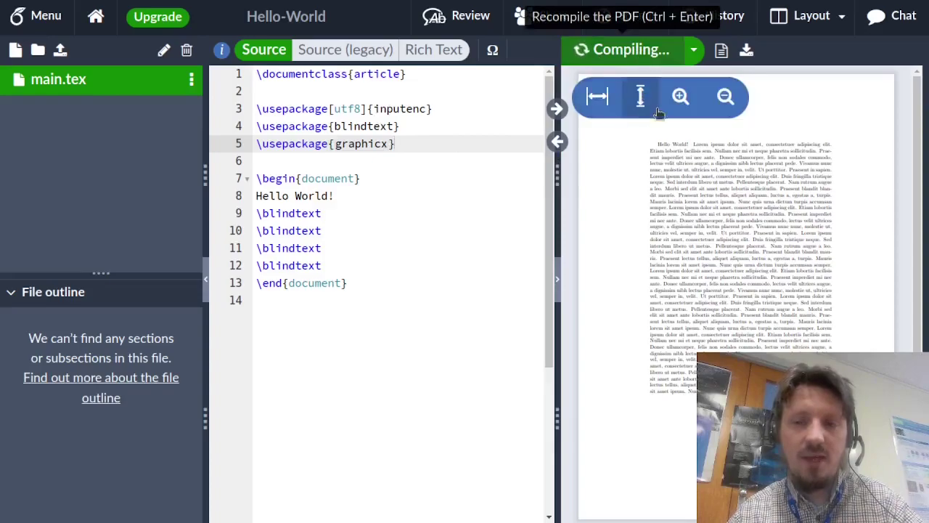
Step: Upload the image test.png from the computer's Bilder folder to the project
left_click(415, 150)
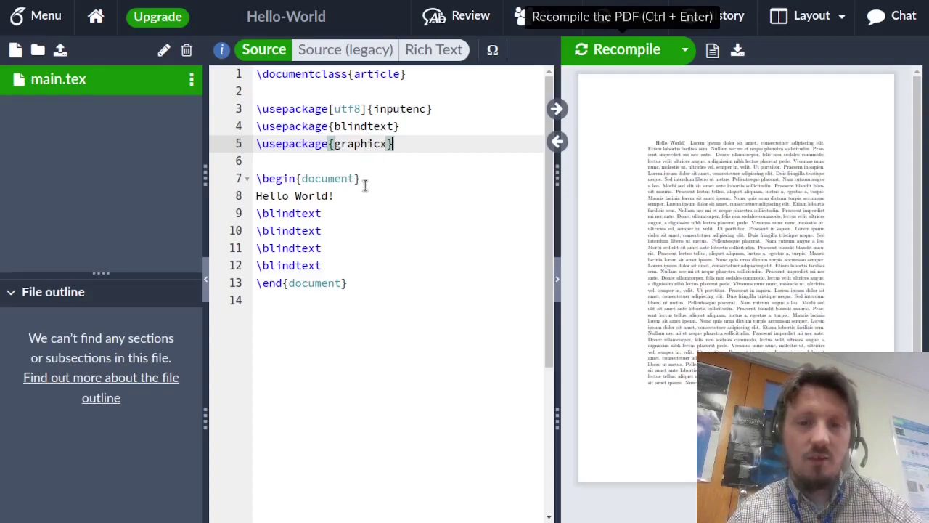
left_click(414, 189)
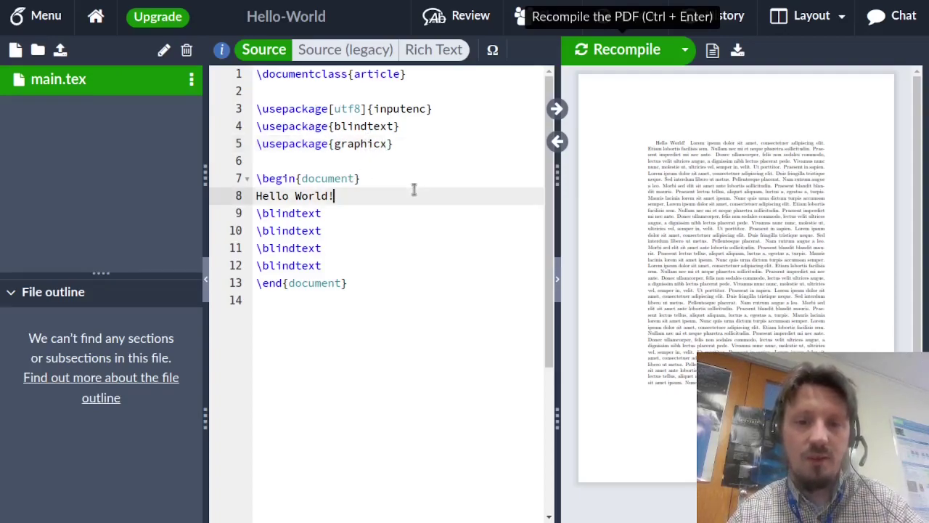
left_click(61, 51)
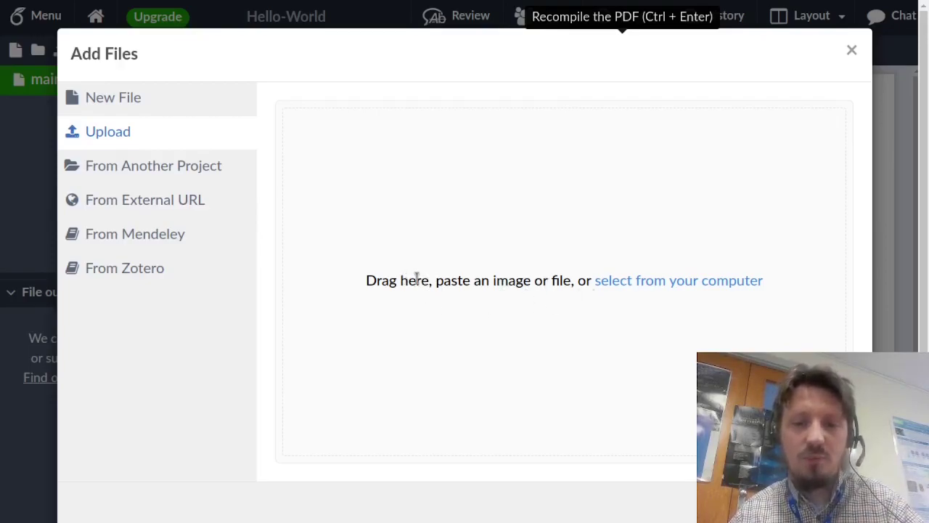
left_click(633, 285)
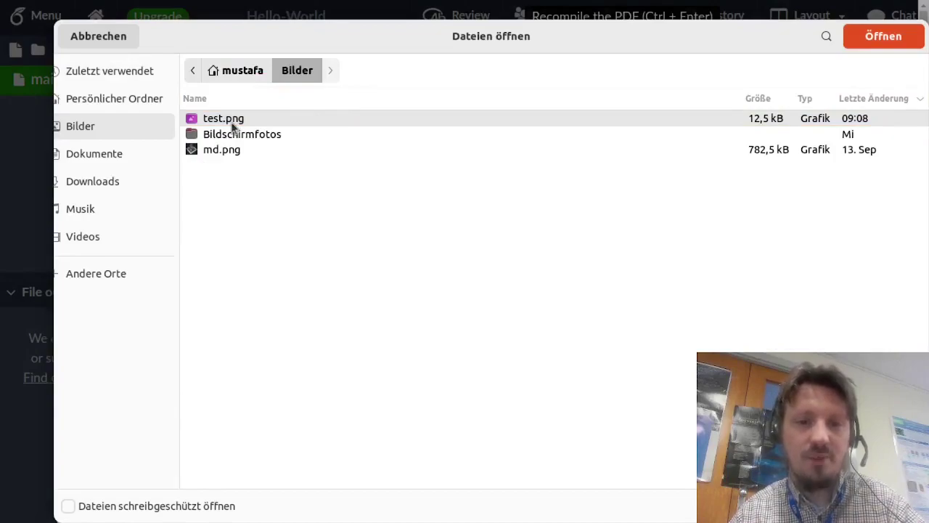
left_click(884, 36)
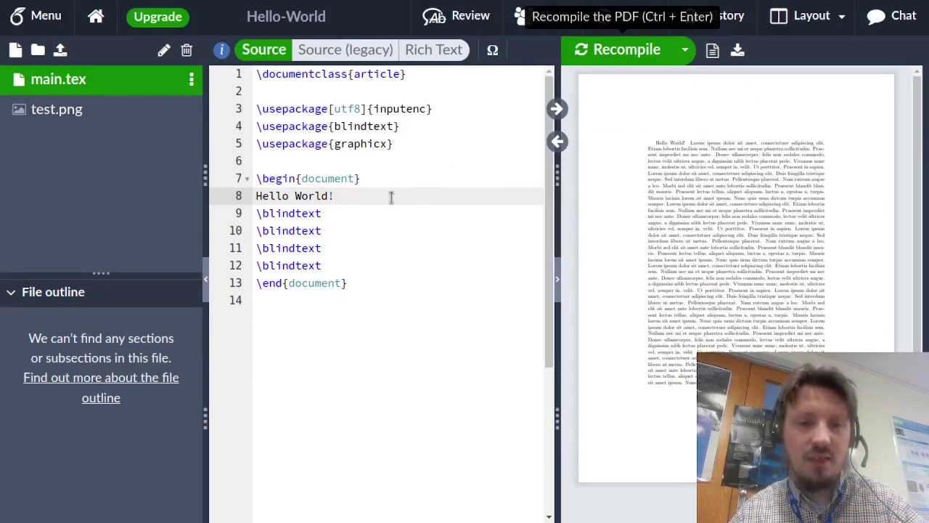
Step: Insert \includegraphics{test.png} on a new line between the second and third \blindtext commands
left_click(358, 233)
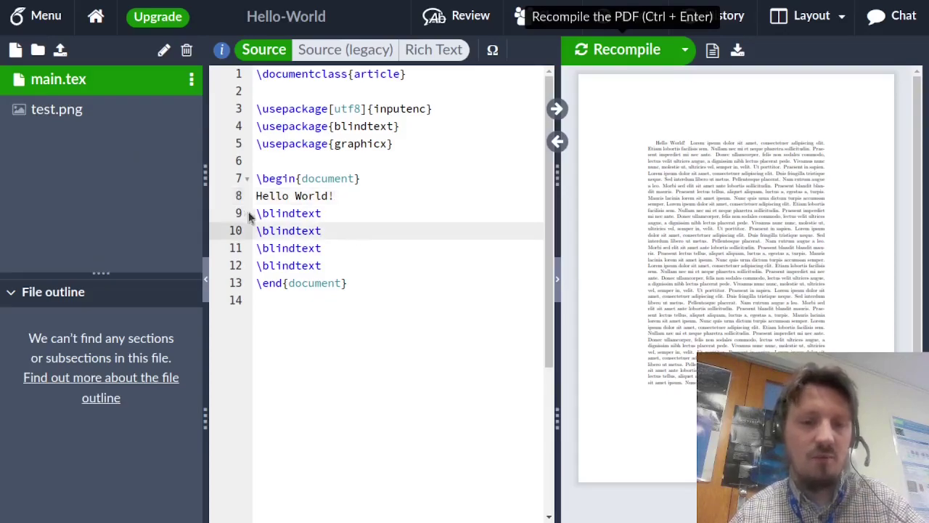
key("Return")
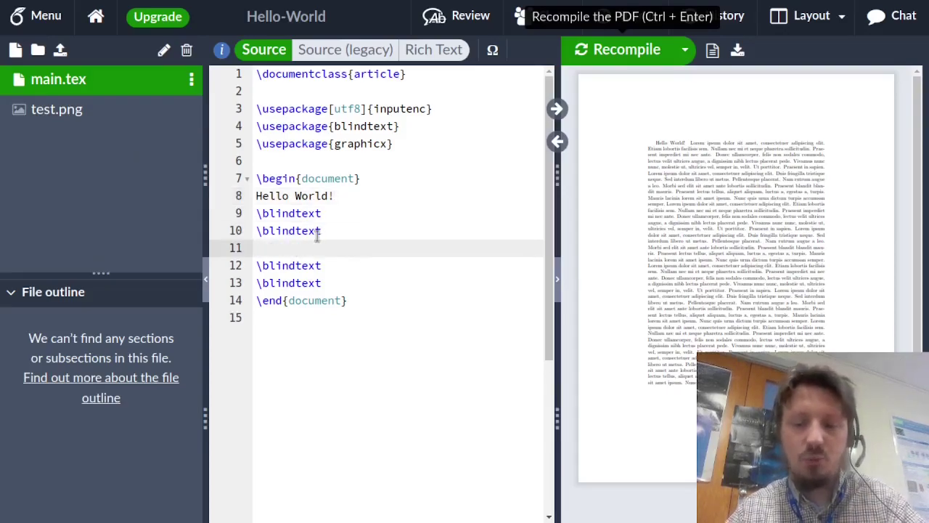
type("\\")
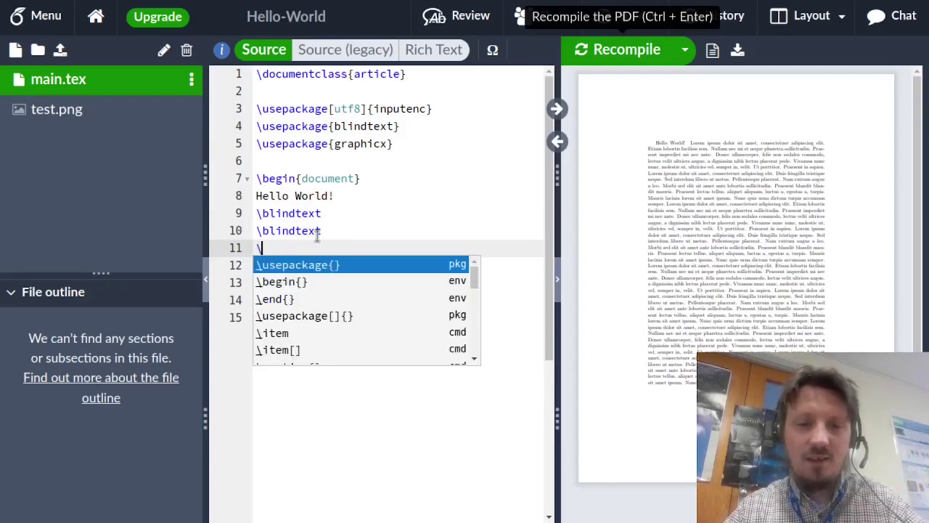
type("incl")
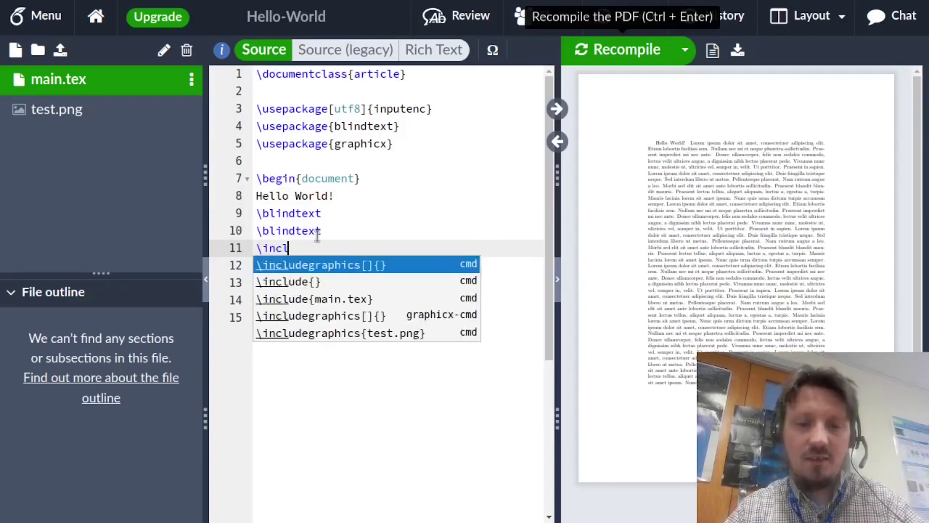
key("Return")
key("BackSpace")
key("BackSpace")
key("BackSpace")
key("BackSpace")
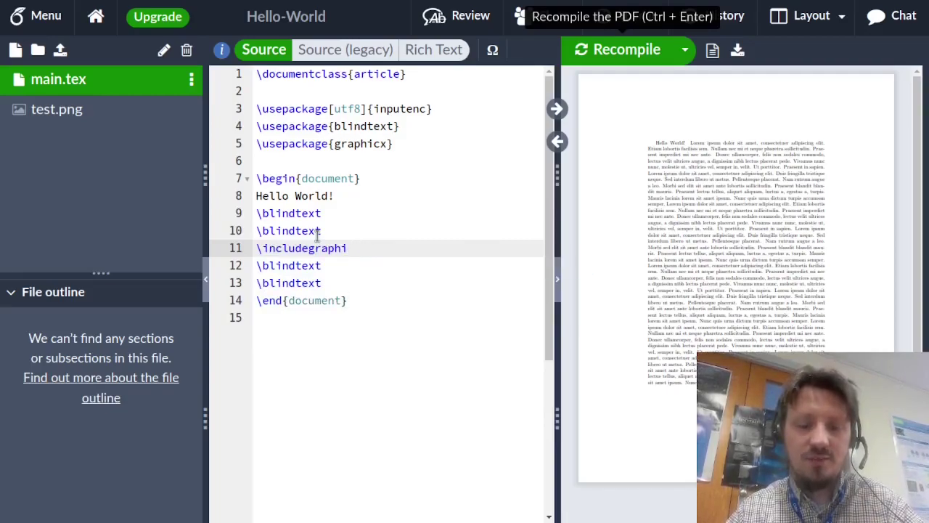
type("c")
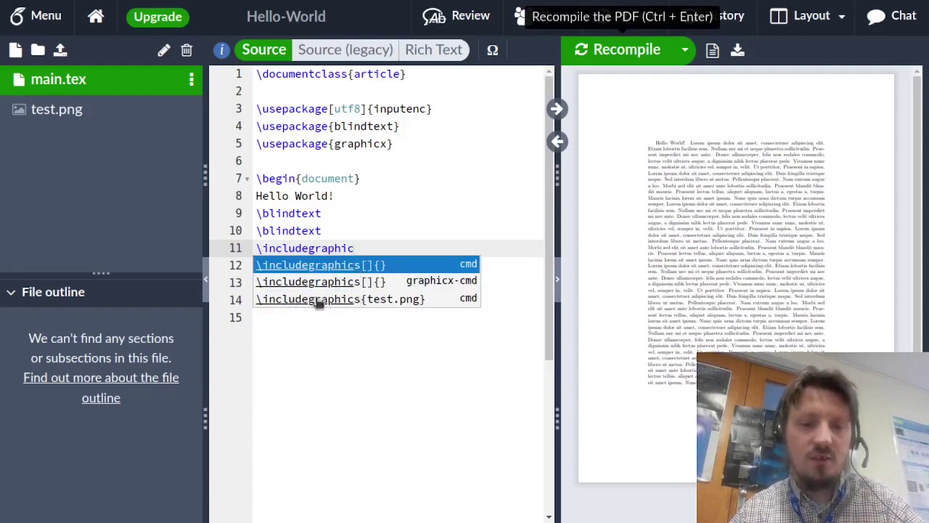
left_click(392, 298)
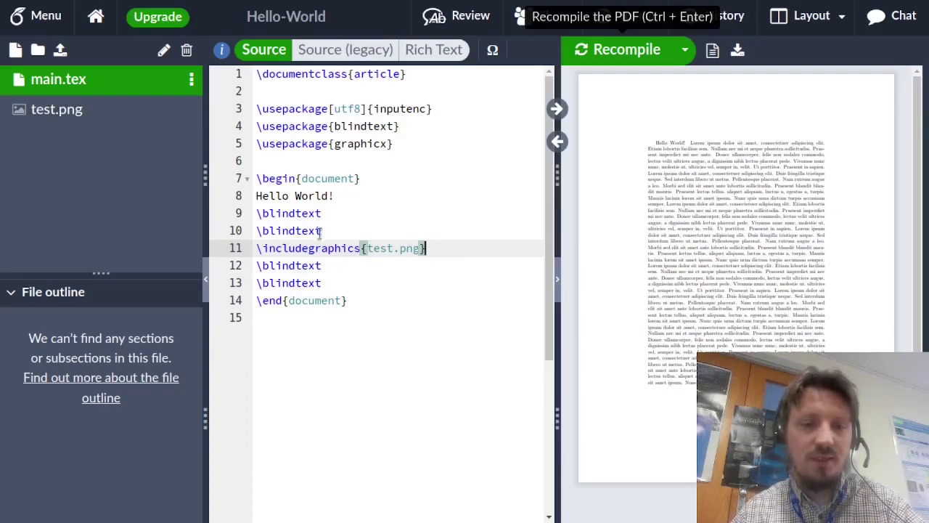
Step: Recompile the document and look through the PDF pages around the inserted test image
mouse_move(600, 90)
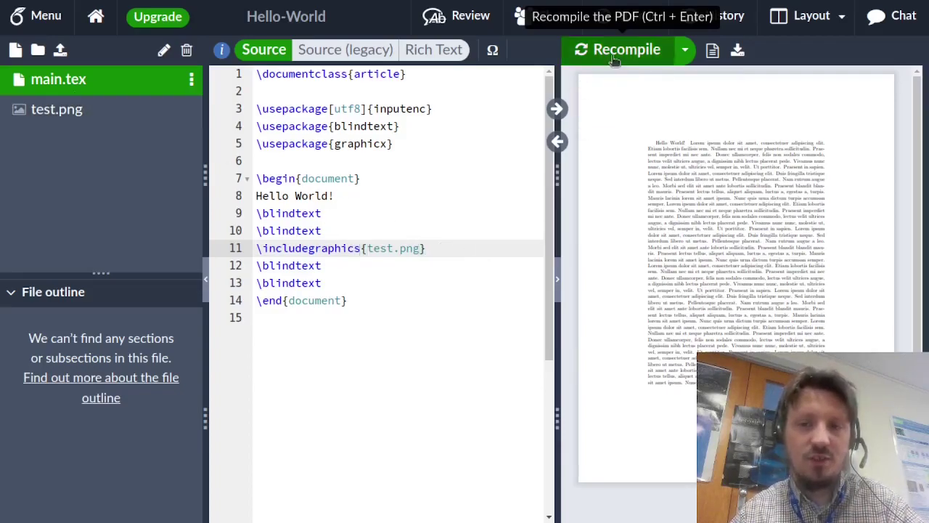
left_click(614, 61)
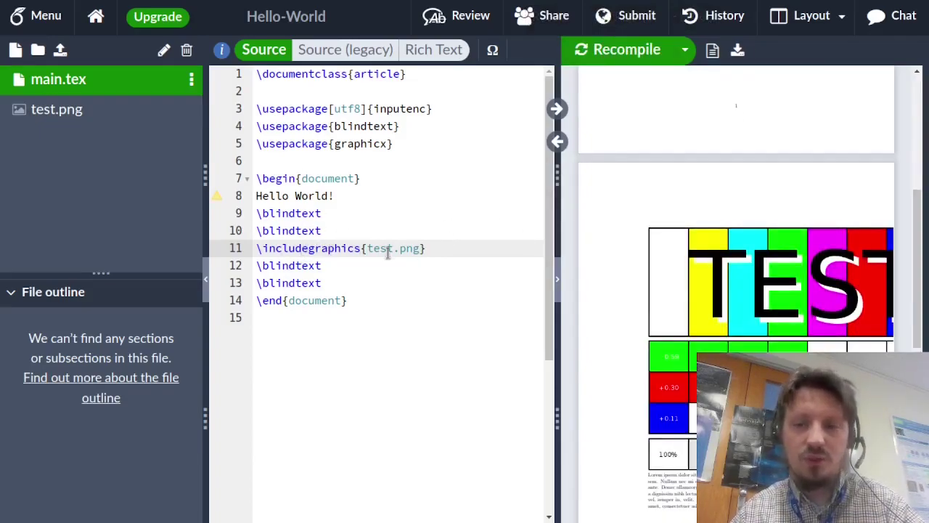
scroll(840, 182, "down", 3)
scroll(773, 196, "down", 3)
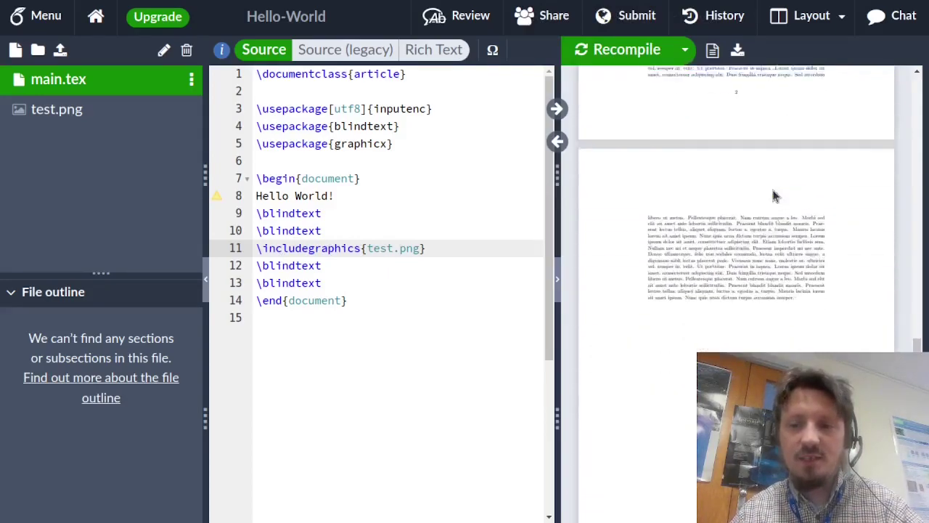
scroll(774, 193, "up", 1)
scroll(747, 276, "up", 1)
scroll(702, 305, "down", 2)
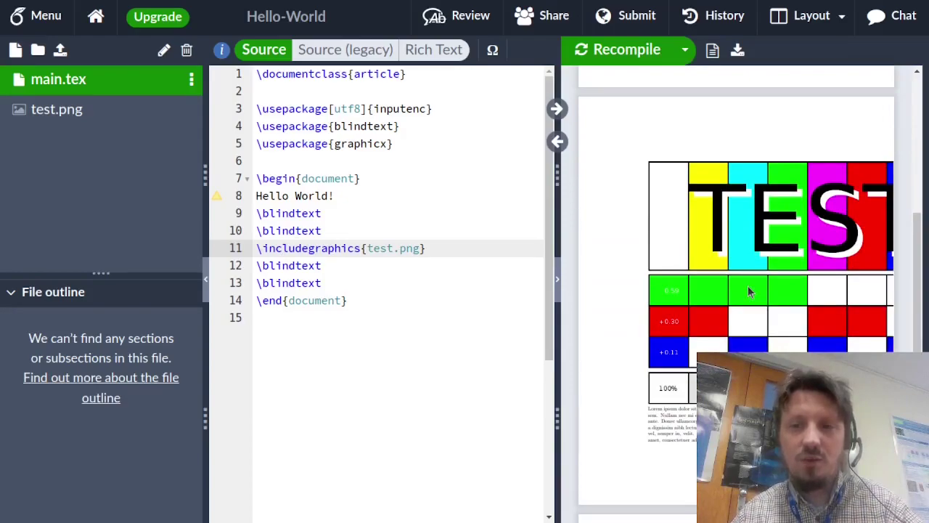
Step: Add the option [width=5cm] to the \includegraphics command for test.png and recompile the document
left_click(359, 248)
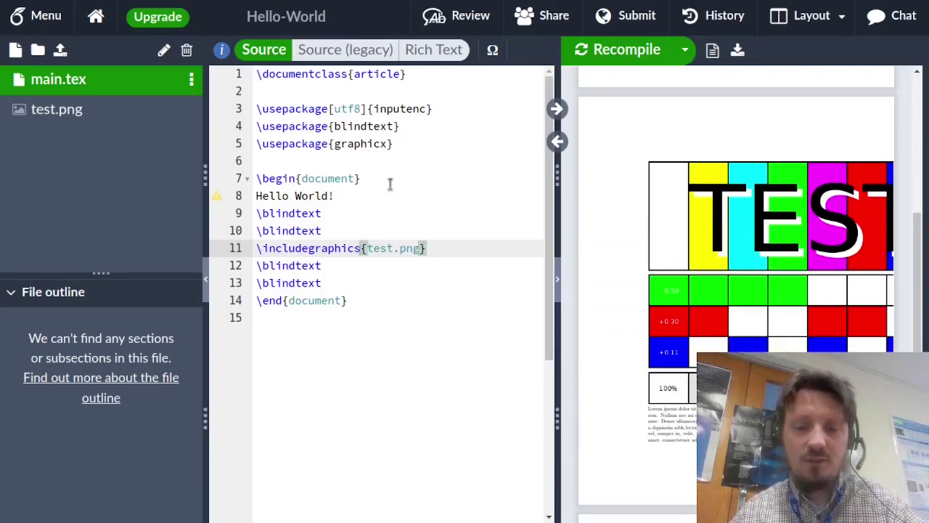
type("[width")
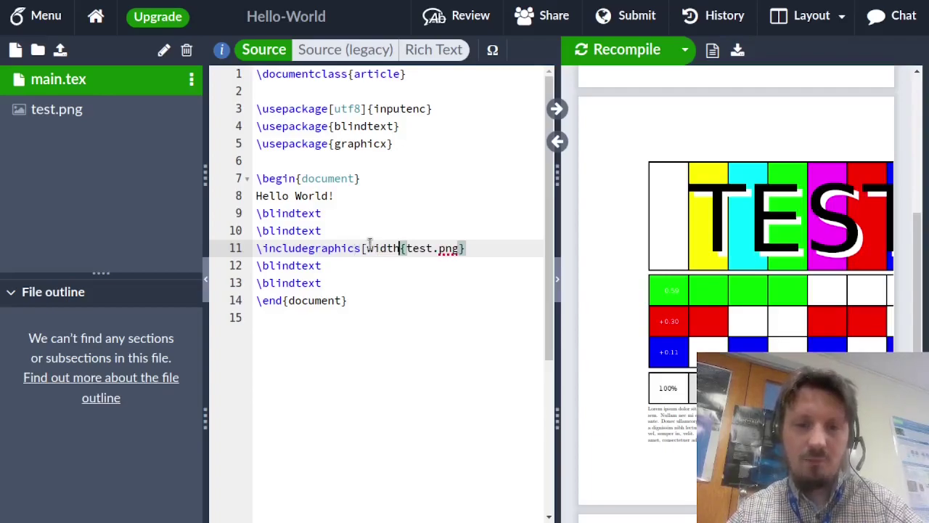
type("=")
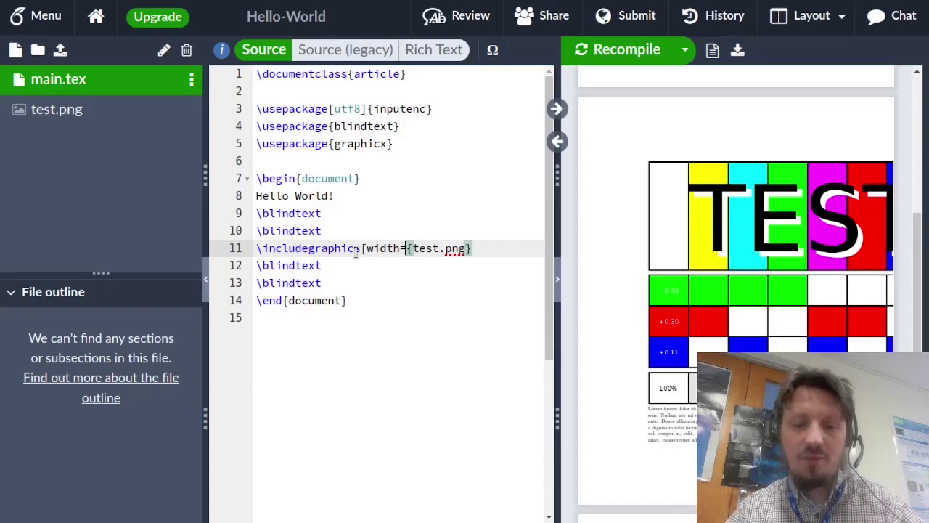
type("5cm]")
key("ctrl+s")
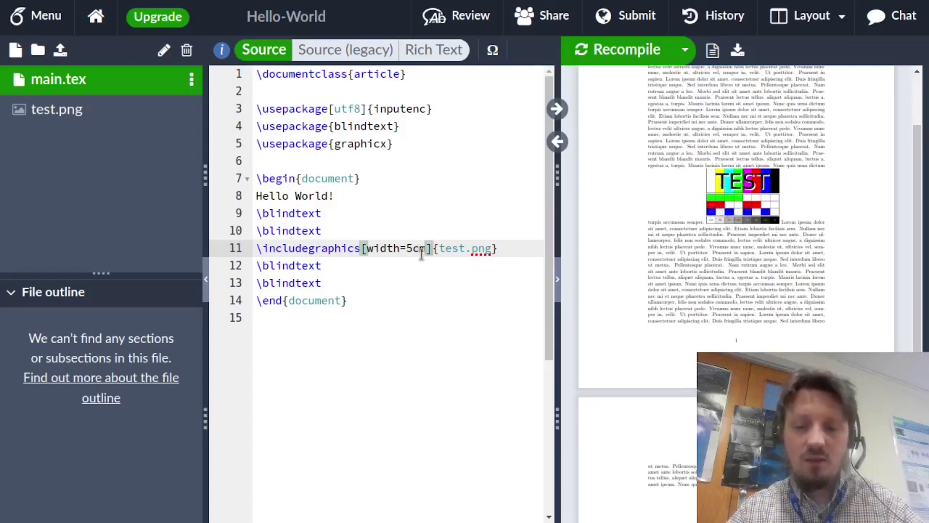
Step: Add height=5cm after the width option of the \includegraphics command and recompile the PDF
type(",height")
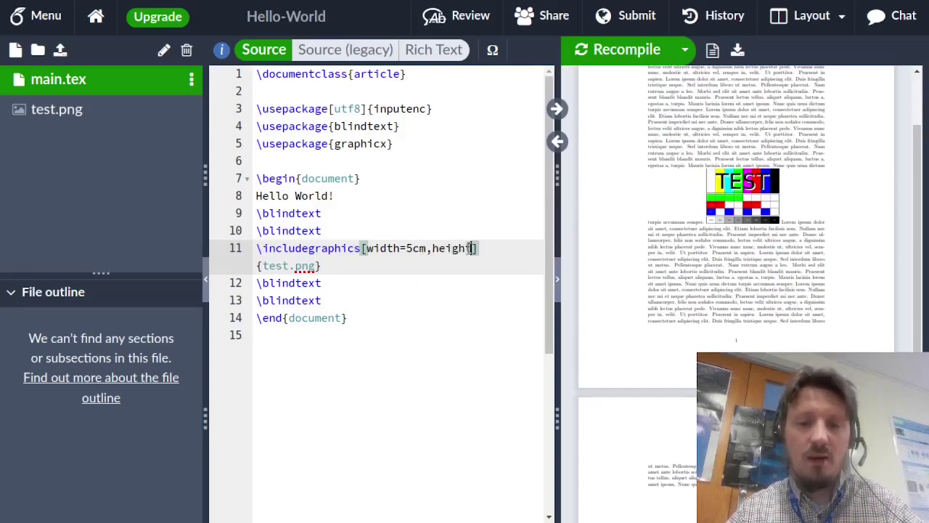
type("=")
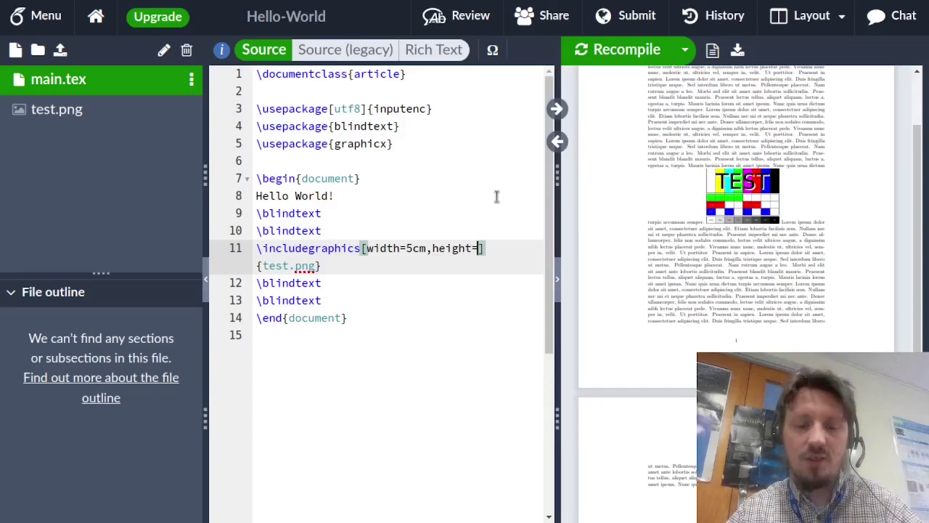
type("5cm")
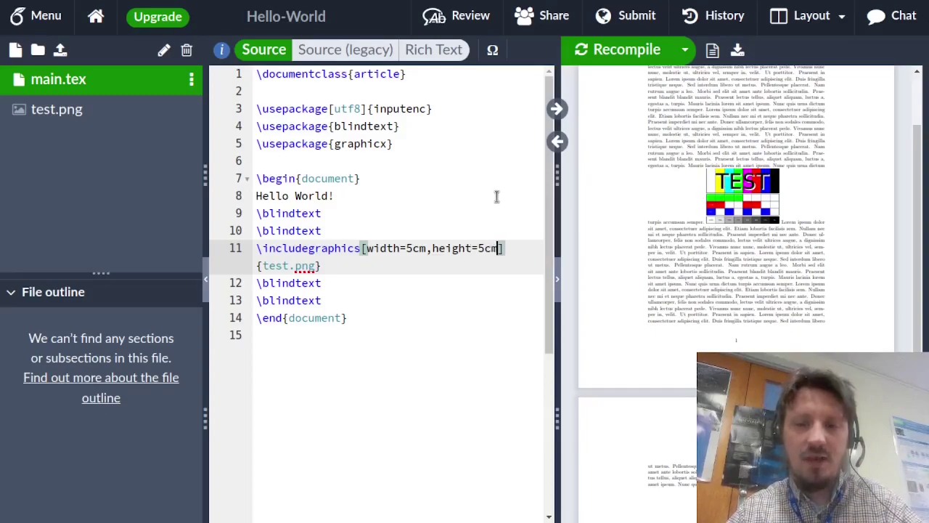
mouse_move(617, 86)
left_click(617, 49)
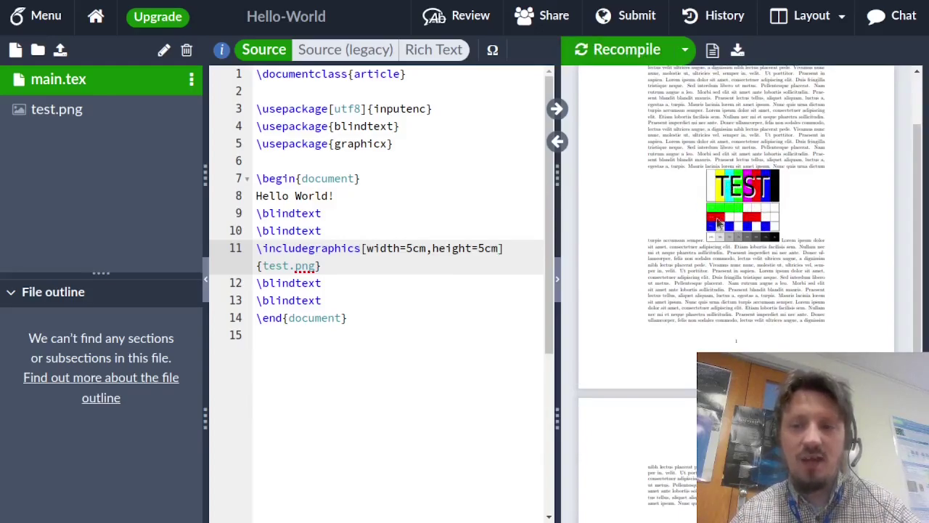
Step: Set the image's height option to 10cm and recompile the document
left_click(484, 248)
type("0")
key("Return")
key("BackSpace")
key("ctrl+s")
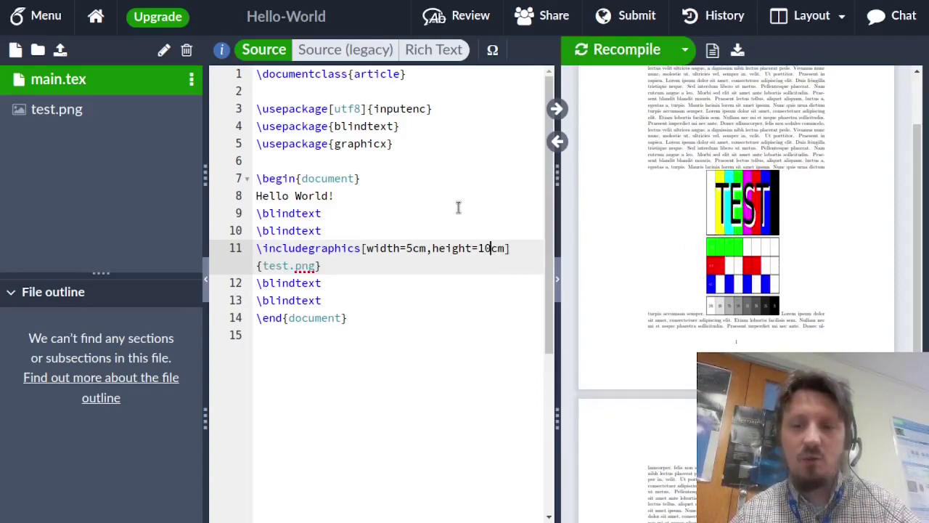
Step: Remove the height option from the \includegraphics command, leaving only the width option, and recompile
key("Right")
key("Right")
key("BackSpace")
key("BackSpace")
key("BackSpace")
key("BackSpace")
key("BackSpace")
key("BackSpace")
key("BackSpace")
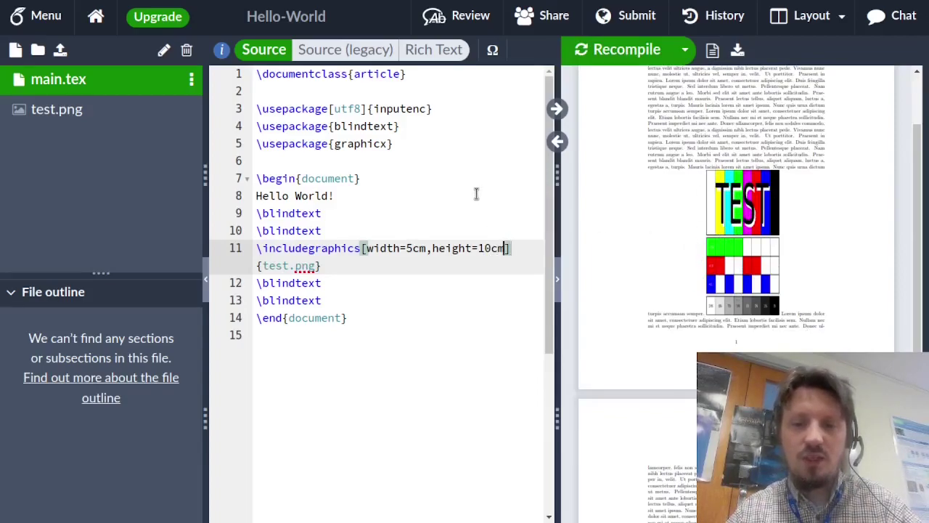
key("BackSpace")
key("BackSpace")
key("BackSpace")
key("BackSpace")
key("BackSpace")
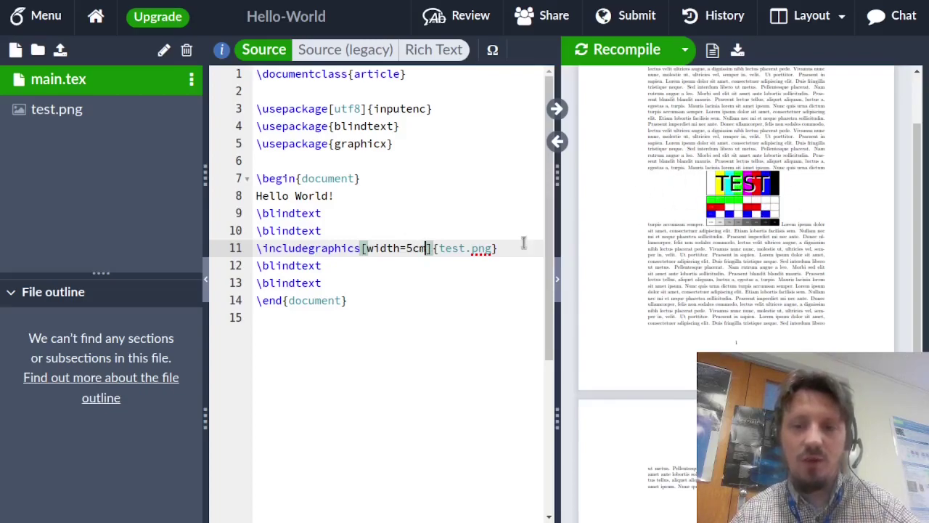
Step: Set the image's width option to \textwidth and recompile the document
key("BackSpace")
key("BackSpace")
key("BackSpace")
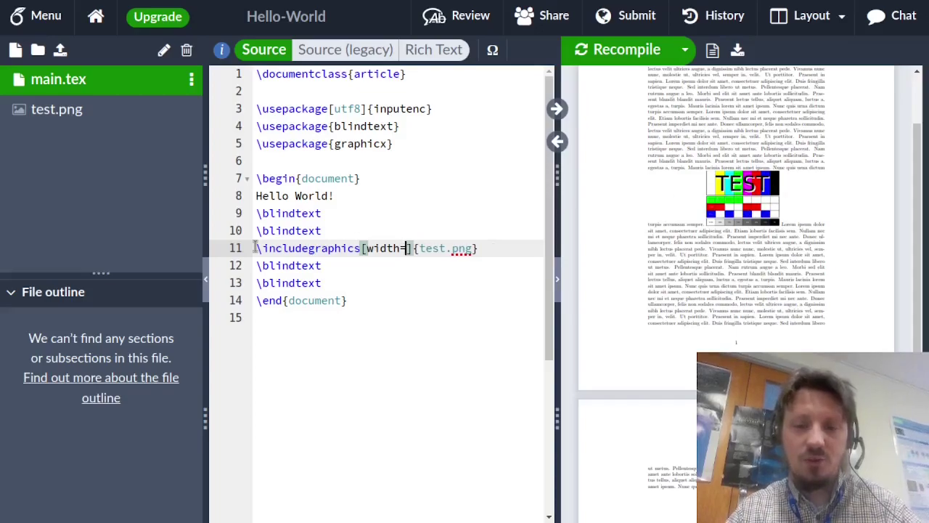
type("\\textwidth")
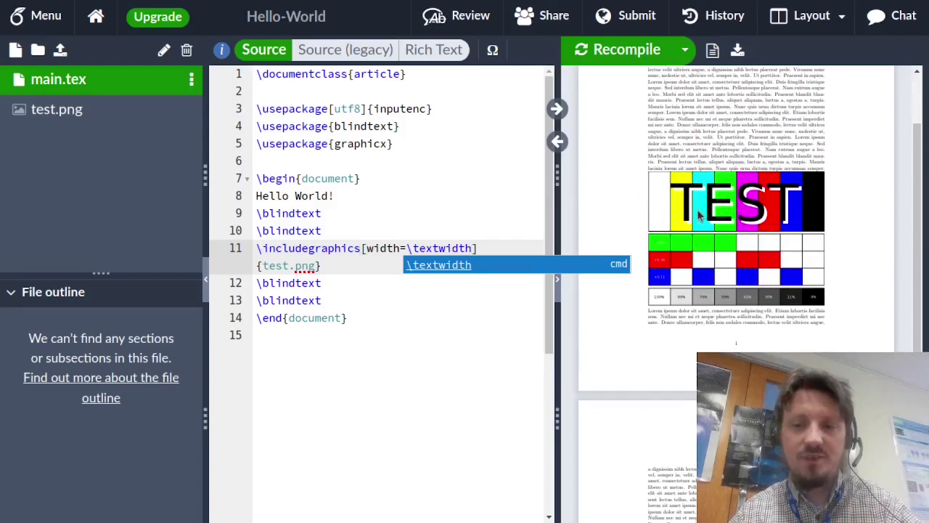
Step: Set the image width to half the text width with 0.5\textwidth and recompile
left_click(402, 248)
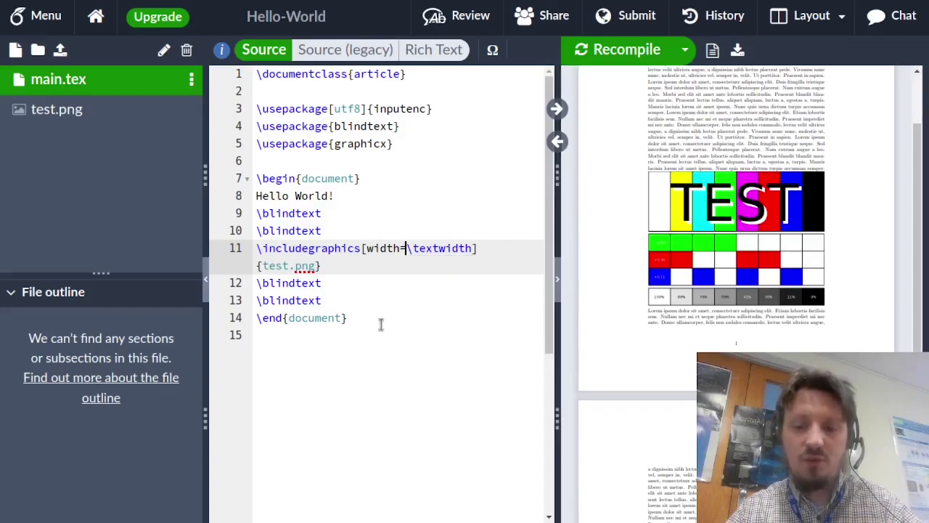
type("0.")
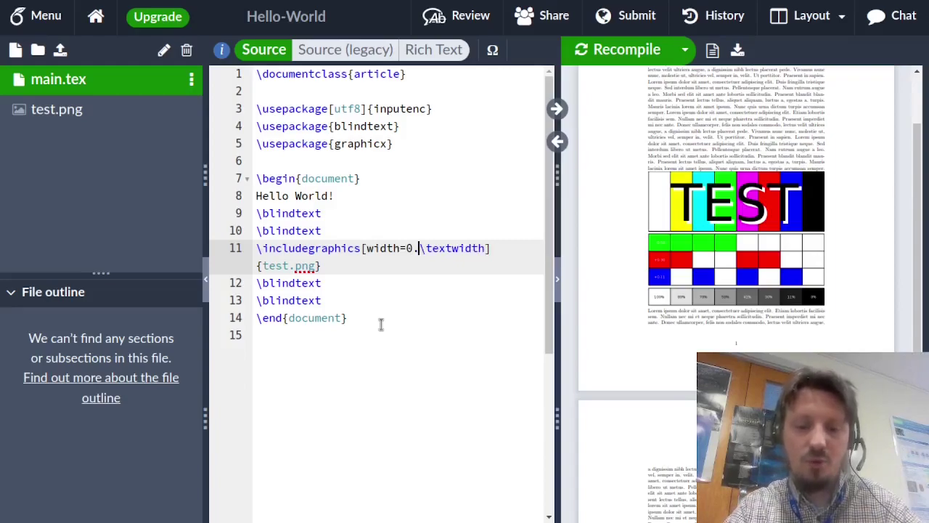
type("5")
key("ctrl+s")
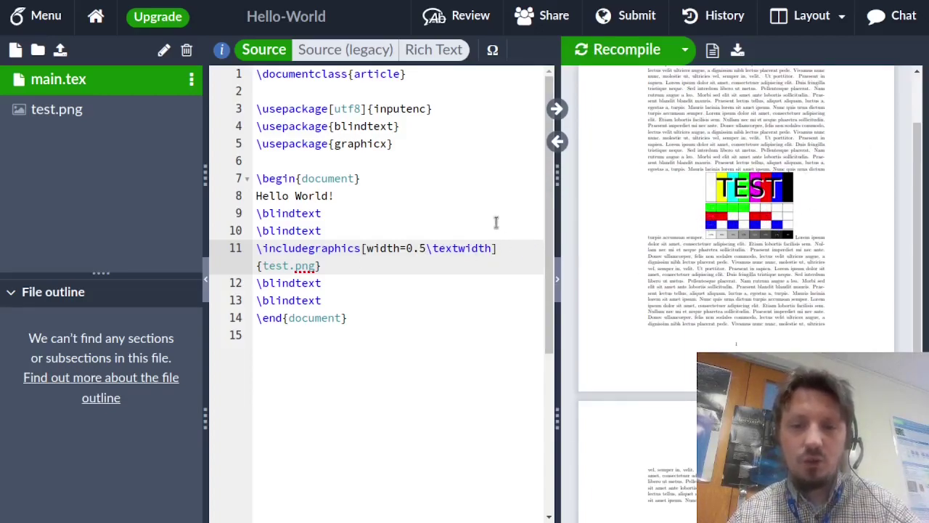
Step: Replace the image's width option with scale=0.5 and recompile, and reduce the scale to 0.2 with another recompile
left_click_drag(491, 247, 365, 247)
type("scla")
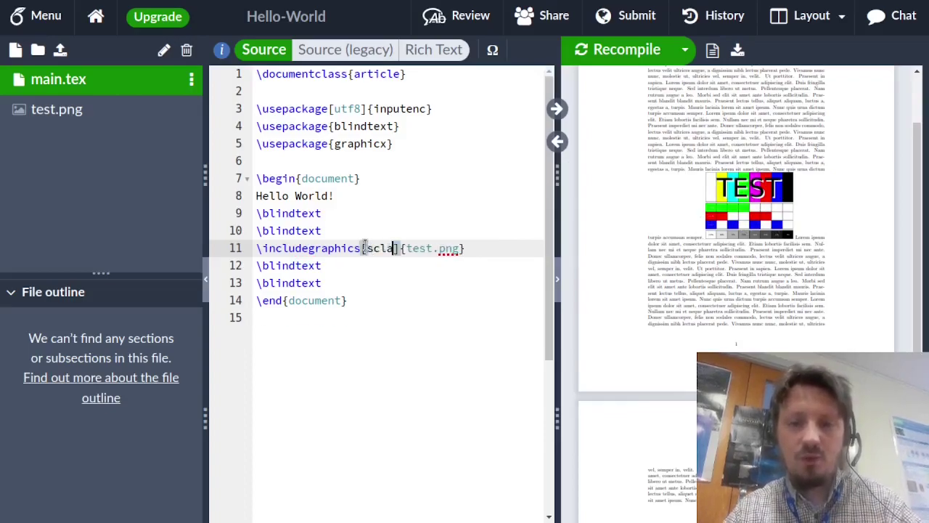
key("BackSpace")
type("ale=")
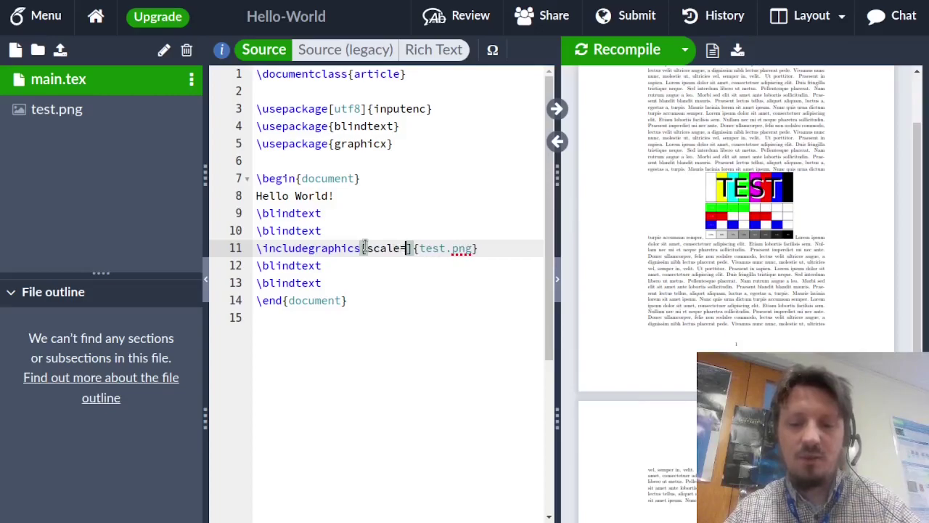
type("0.5")
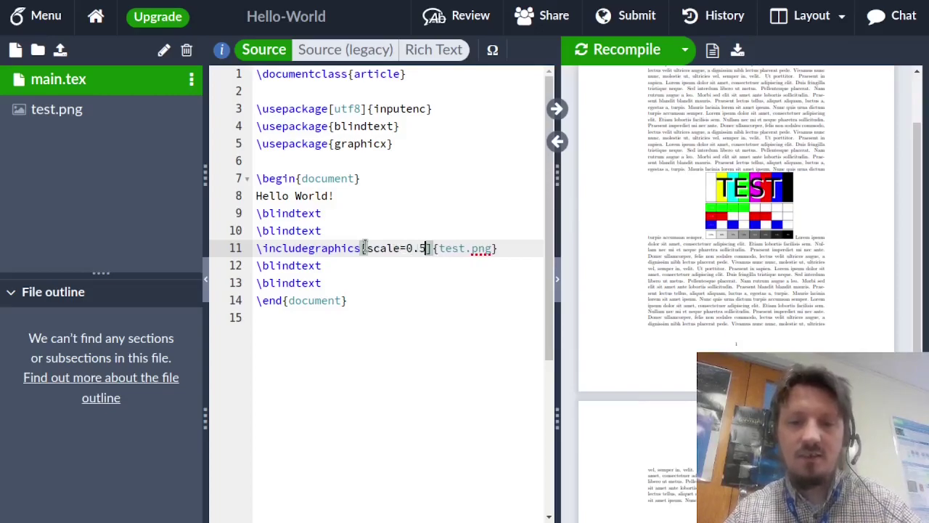
key("ctrl+s")
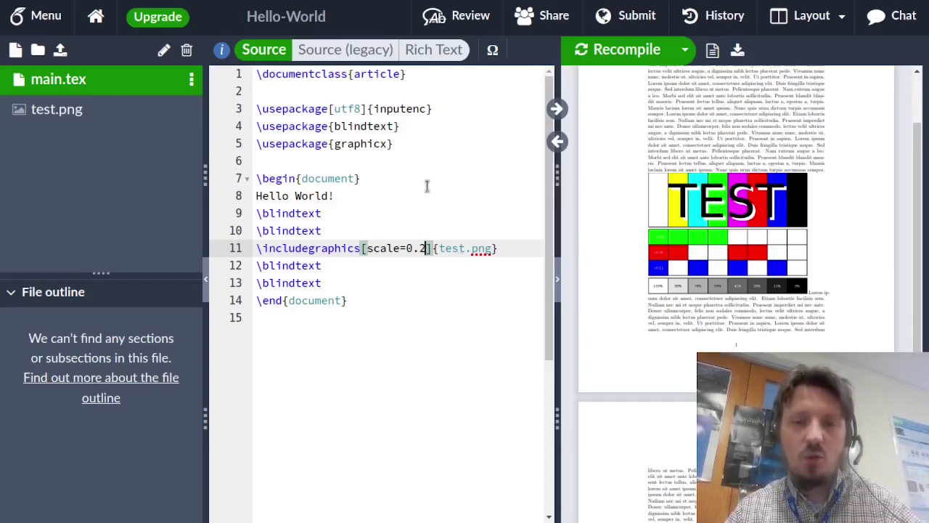
key("ctrl+s")
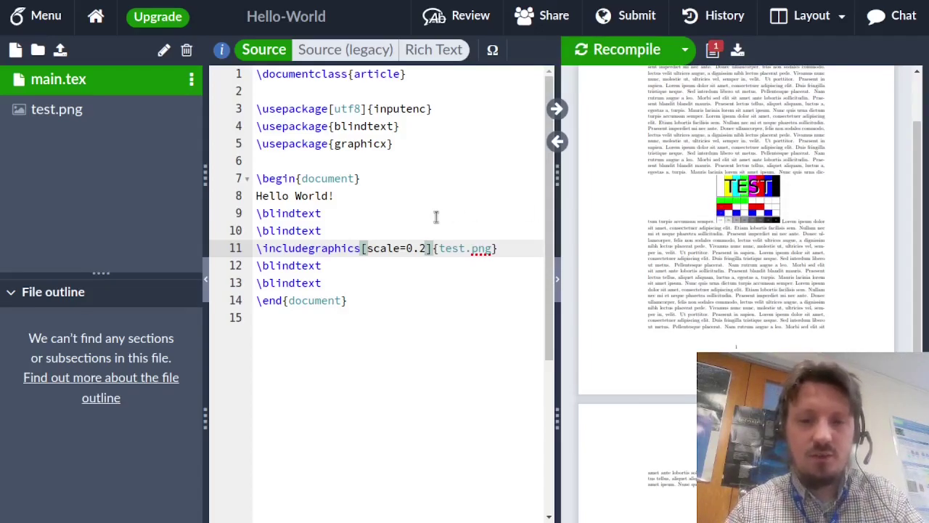
Step: Rotate the image by adding angle=45 after the scale option and recompile the document
type(",angle=")
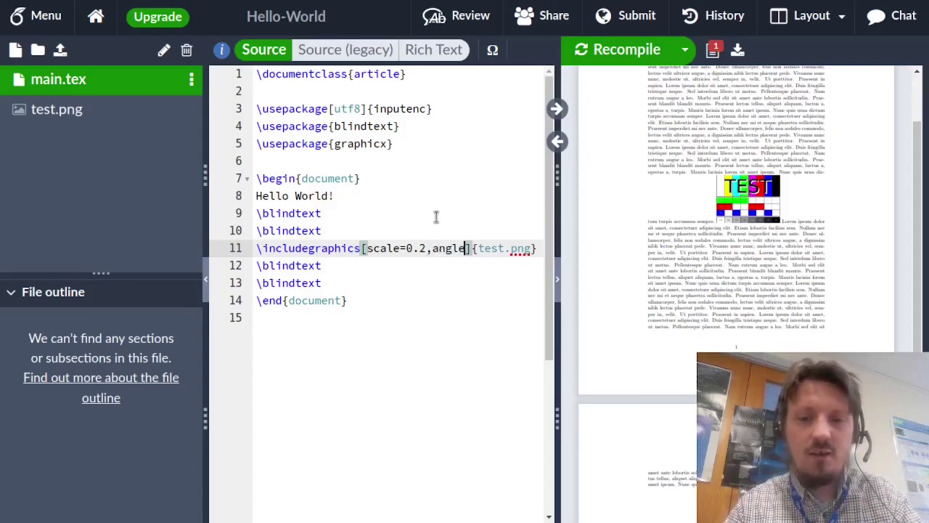
type("45")
key("ctrl+Return")
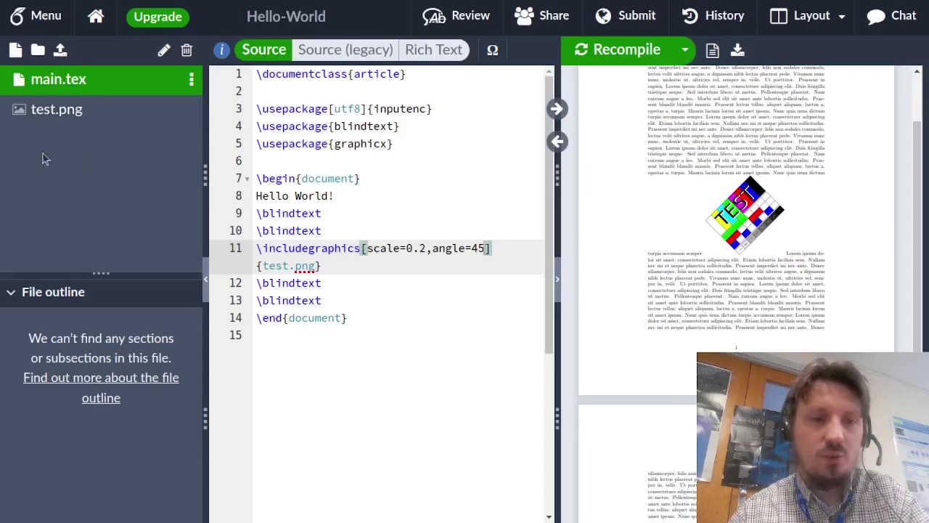
Step: Create a new project folder named figures
left_click(39, 51)
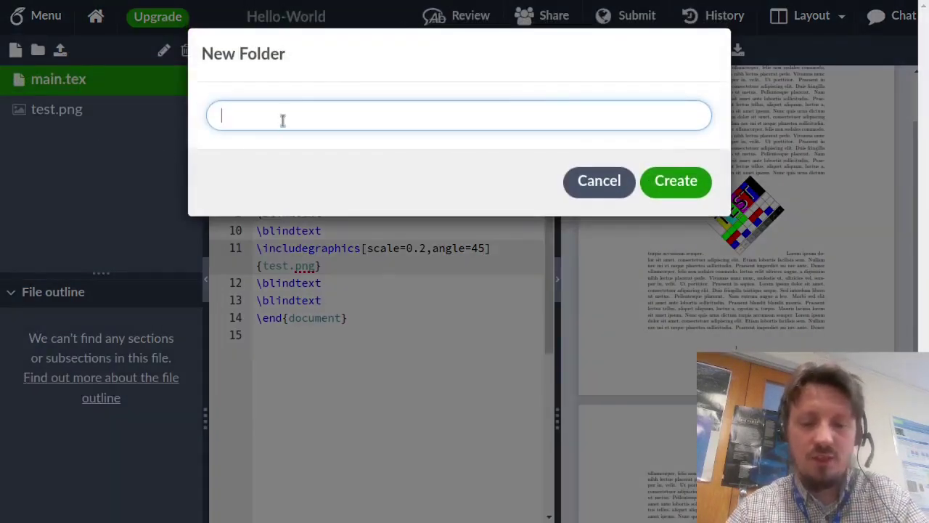
type("figures")
key("Return")
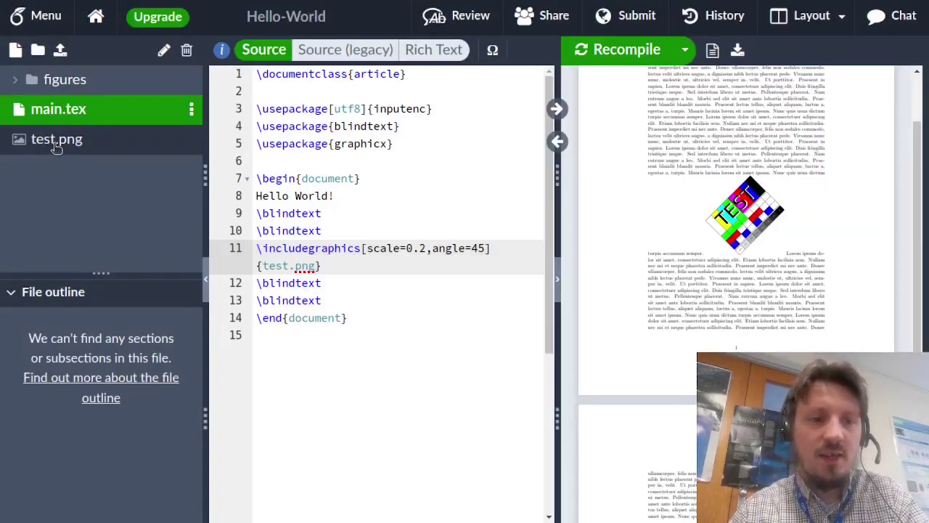
Step: Move test.png into the figures folder and check the folder's contents
left_click_drag(56, 145, 71, 86)
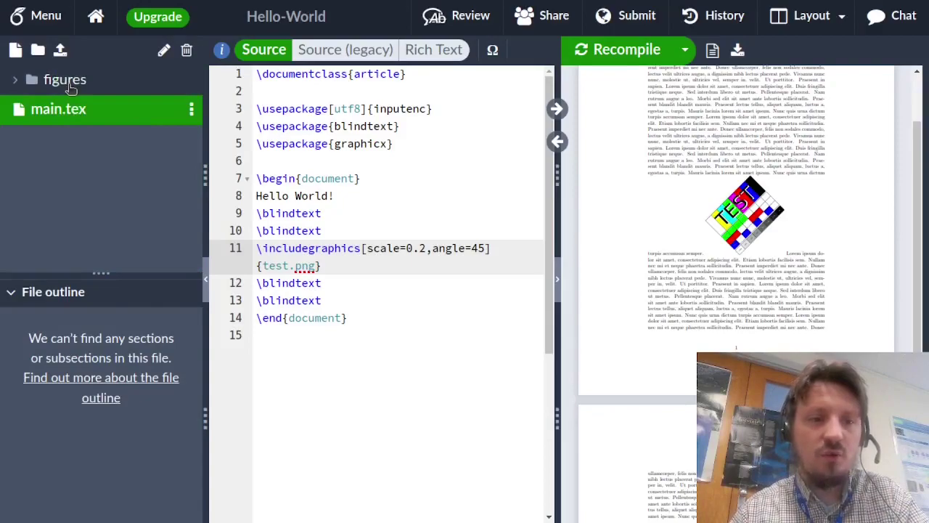
left_click(15, 80)
left_click(15, 82)
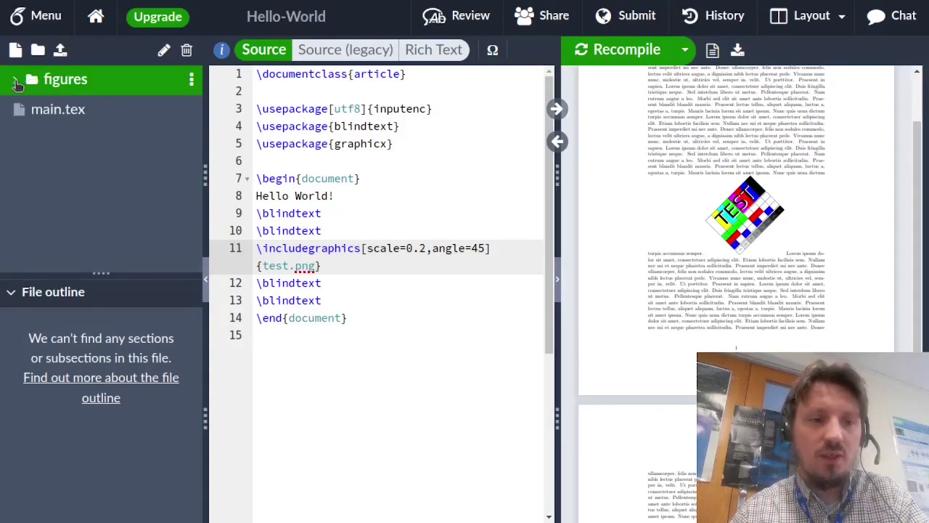
left_click(15, 82)
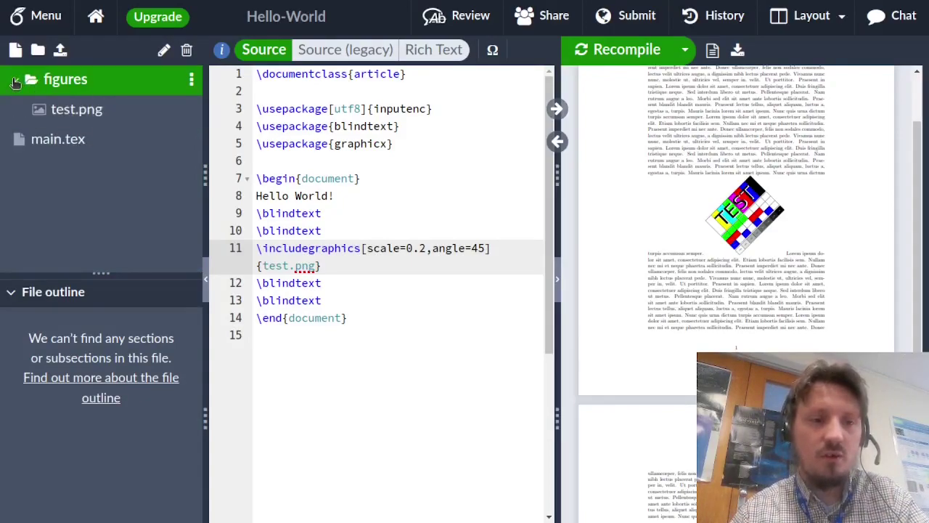
left_click(16, 82)
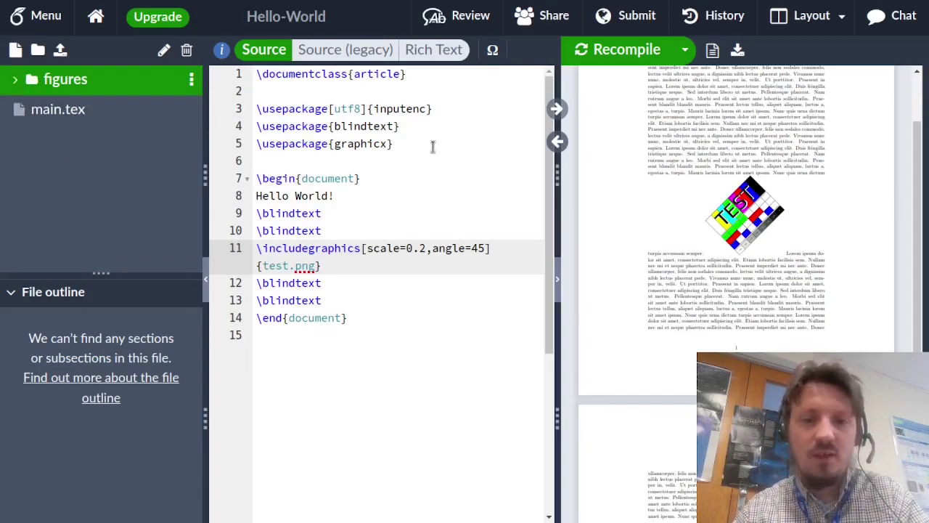
Step: Add \graphicspath{{figures/}} on its own line below the graphicx package, separated by a blank line, and recompile
left_click(408, 147)
key("Return")
key("Return")
type("\\")
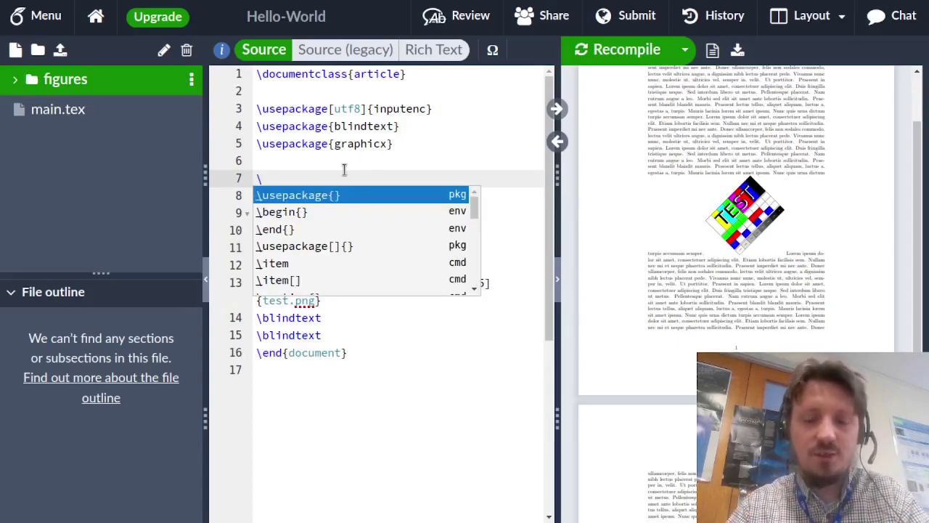
type("graphi")
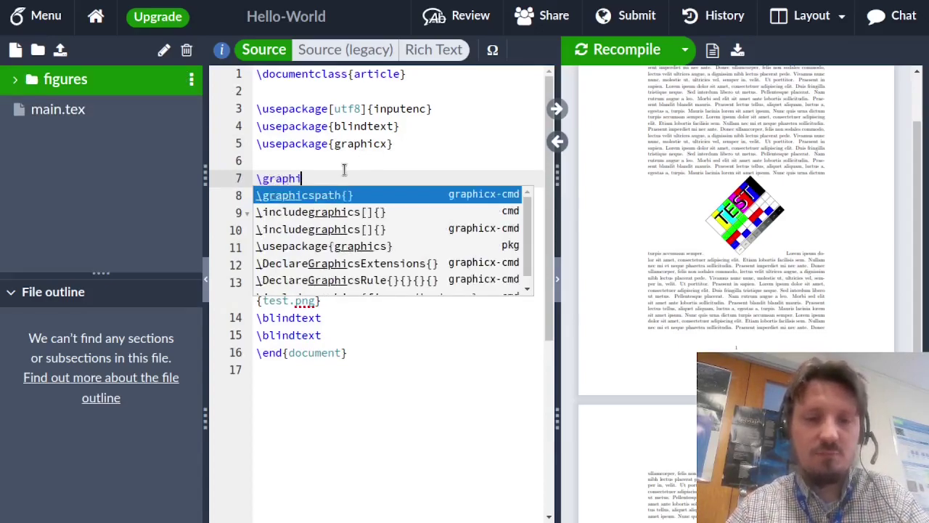
left_click(356, 205)
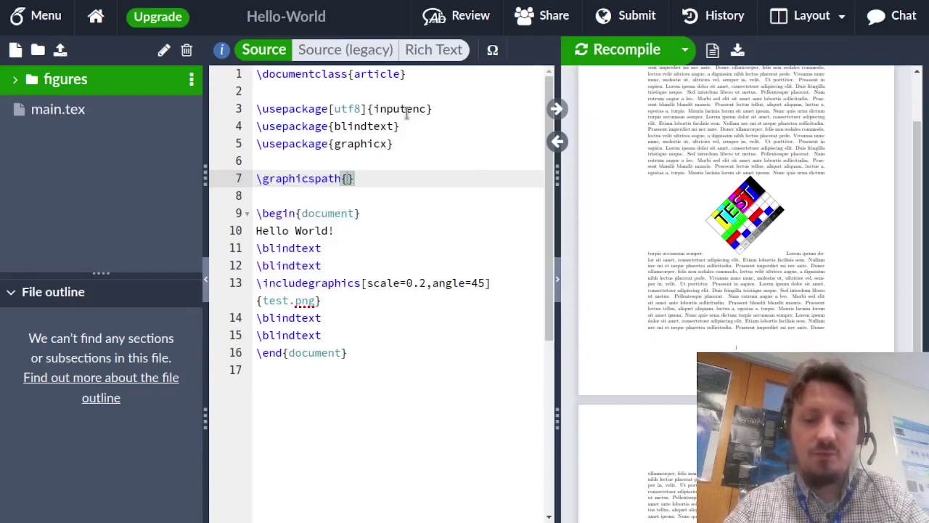
type("{")
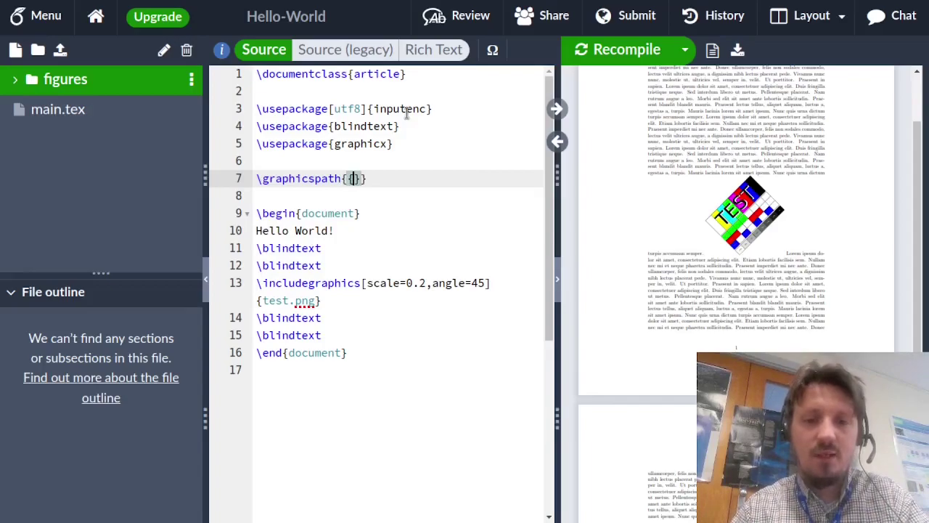
type("figures/")
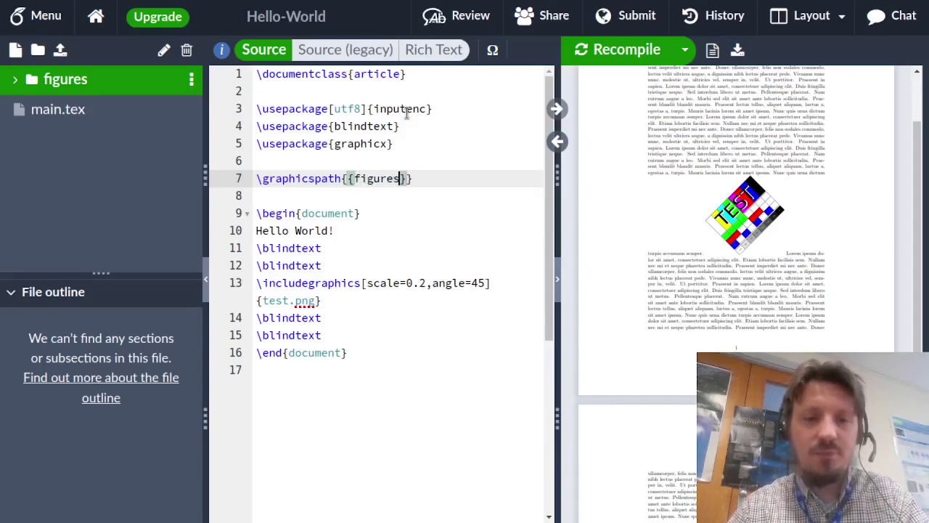
type("/")
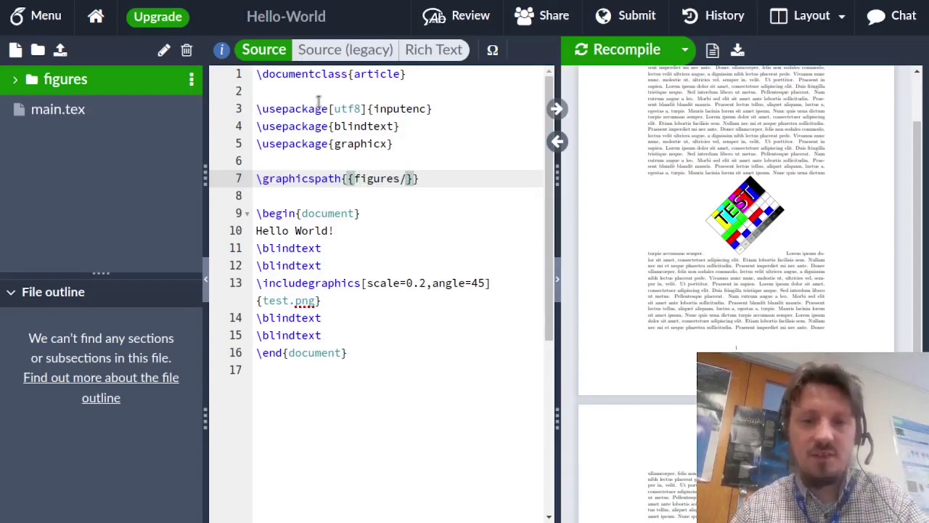
key("ctrl+s")
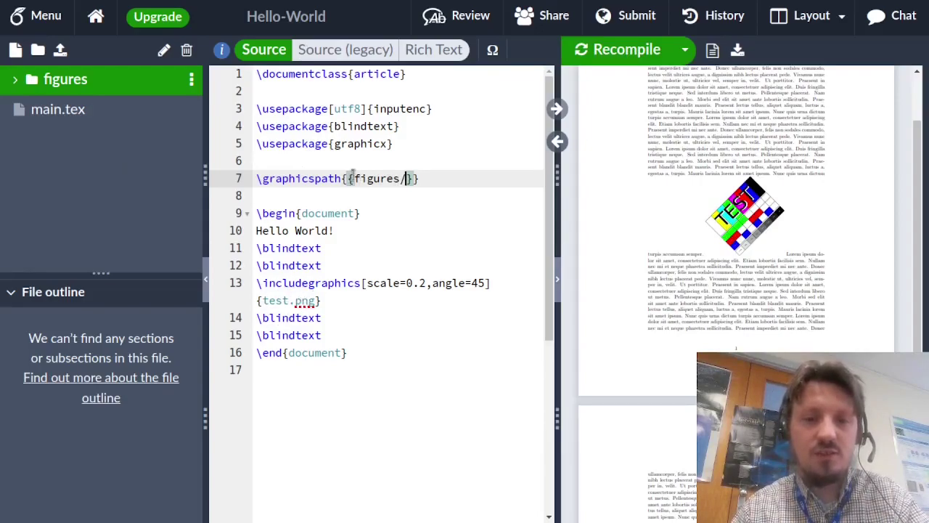
Step: Check the contents of the figures folder, rename the folder to figures2 and recompile the document
left_click(11, 82)
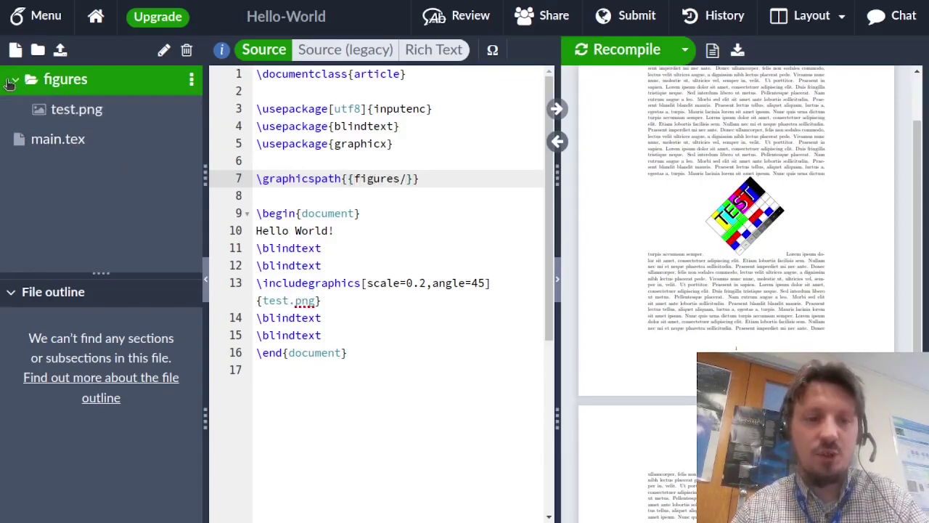
left_click(11, 82)
left_click(99, 80)
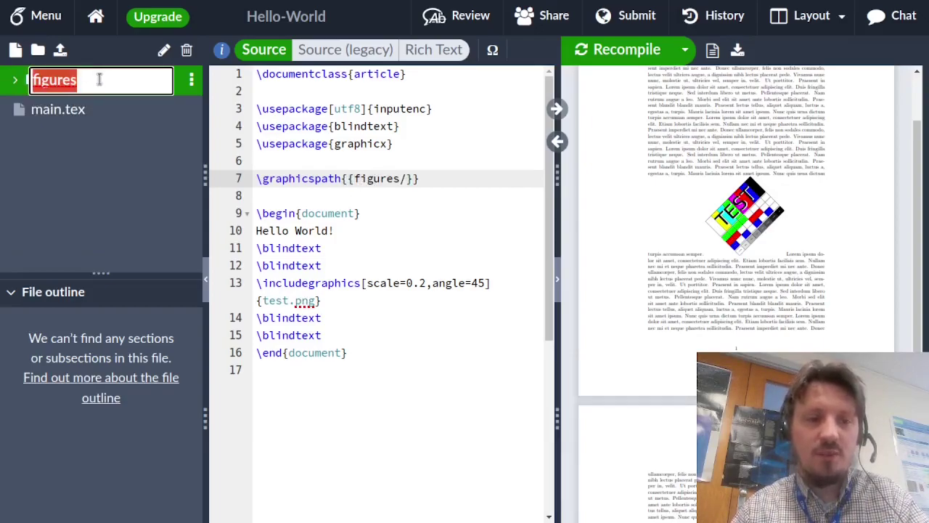
left_click(99, 80)
type("2")
key("Return")
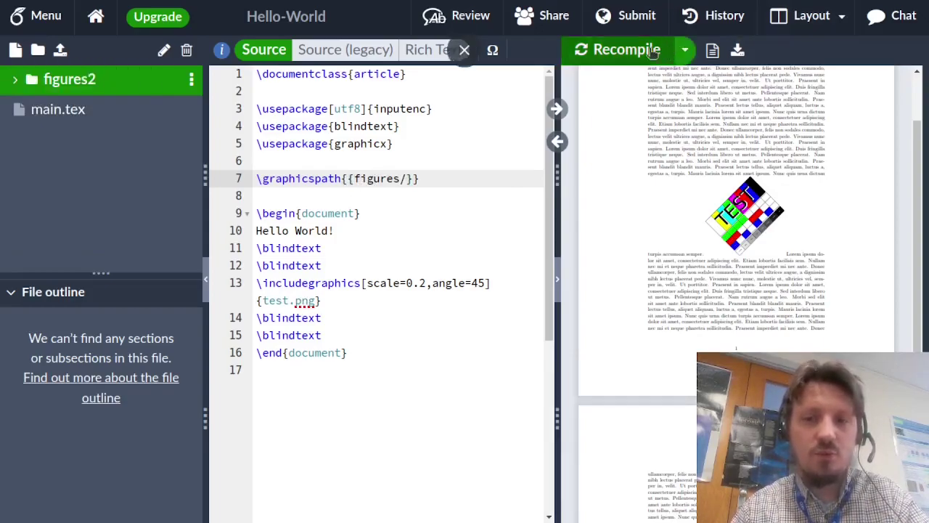
left_click(653, 51)
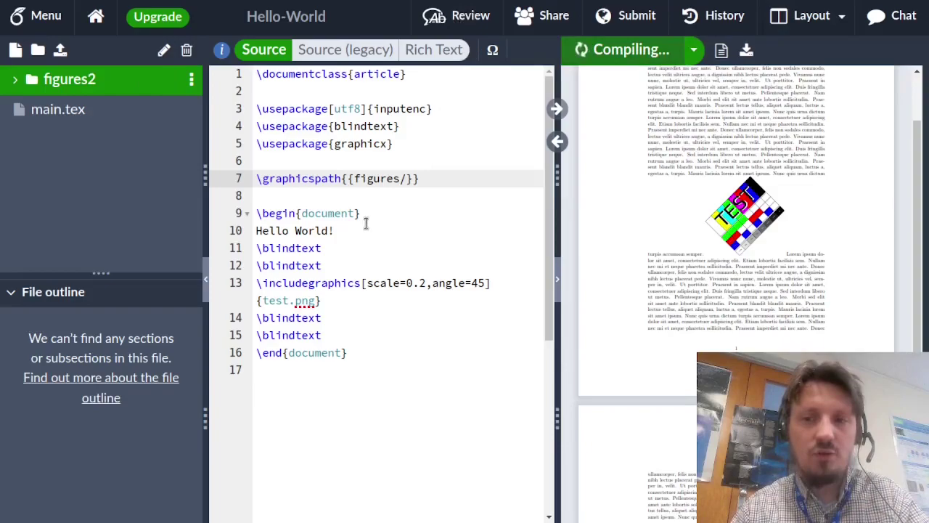
Step: Rename the image folder back to figures and recompile the document
double_click(91, 80)
type("figures")
key("Return")
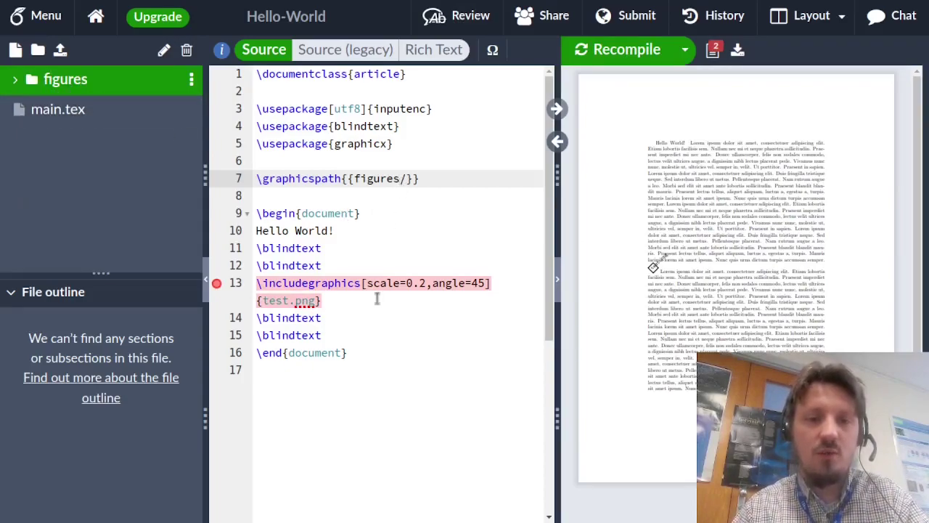
key("ctrl+s")
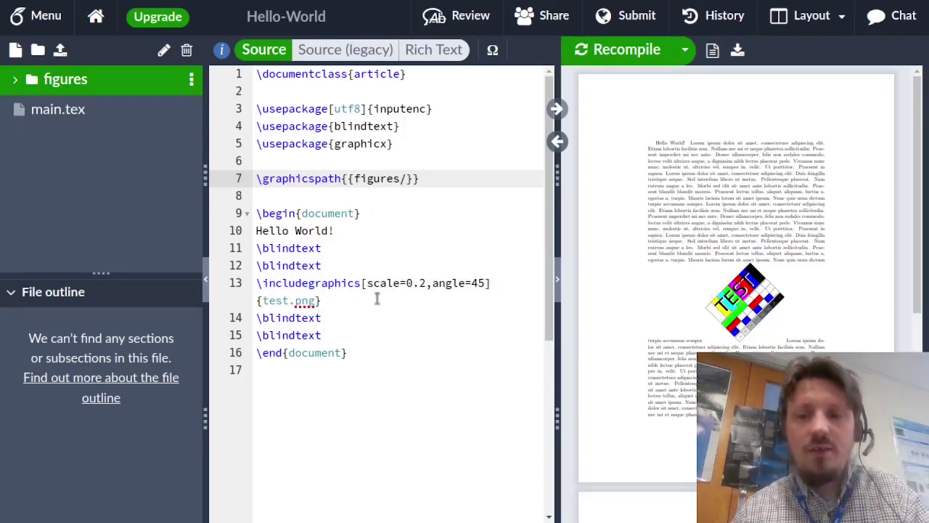
Step: Enclose the \includegraphics command for test.png between \begin{wrapfigure} and \end{wrapfigure} lines
left_click(342, 267)
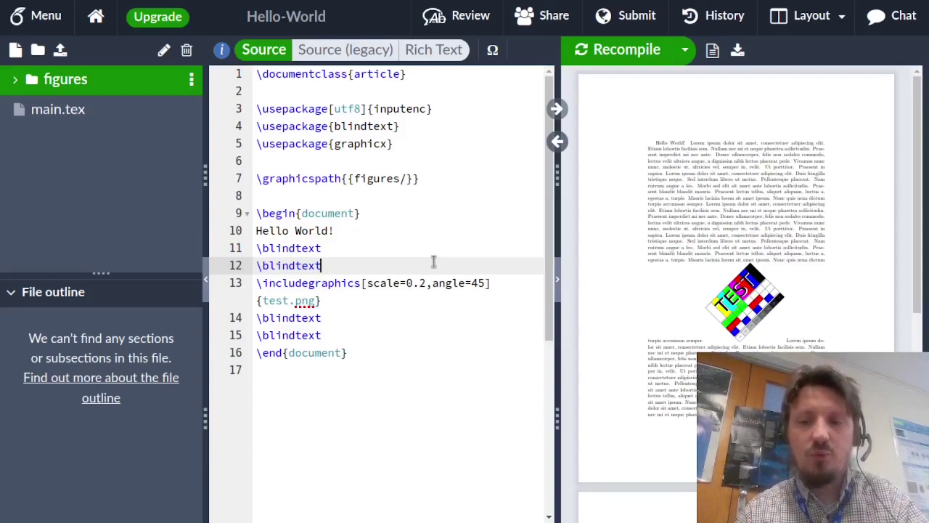
key("Return")
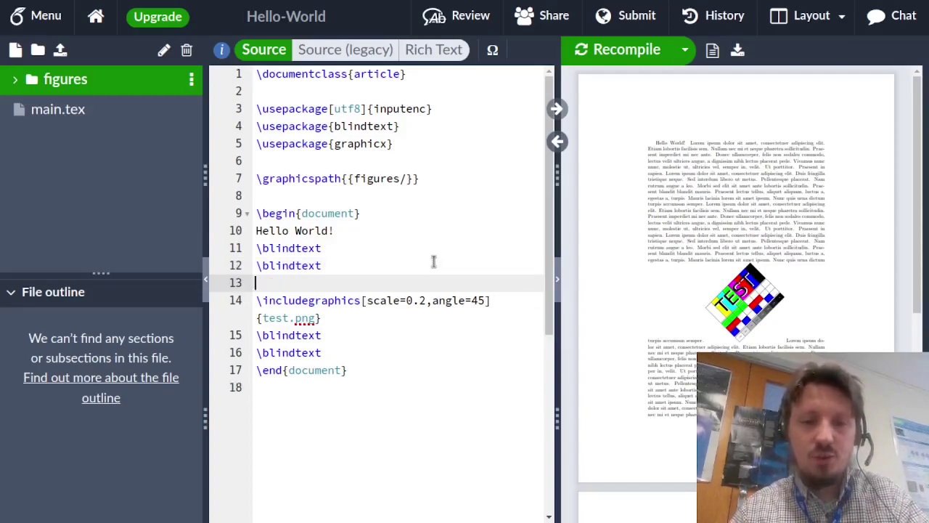
type("\\begin")
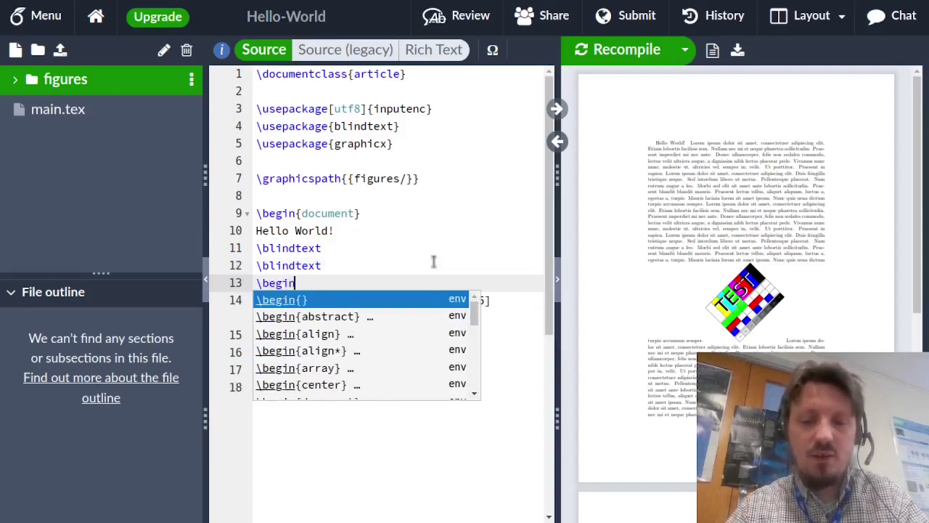
key("Escape")
type("{")
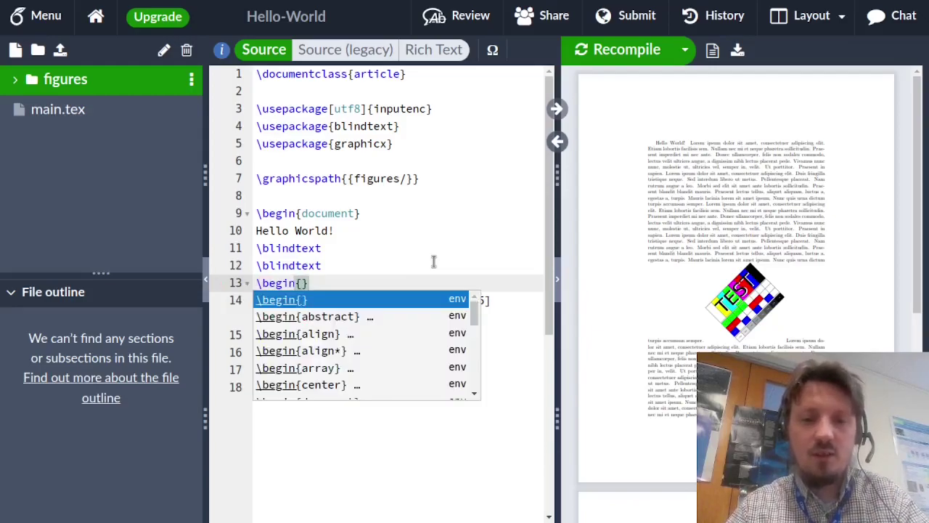
type("wrapfigure")
left_click(348, 318)
key("Return")
type("\\end{qr")
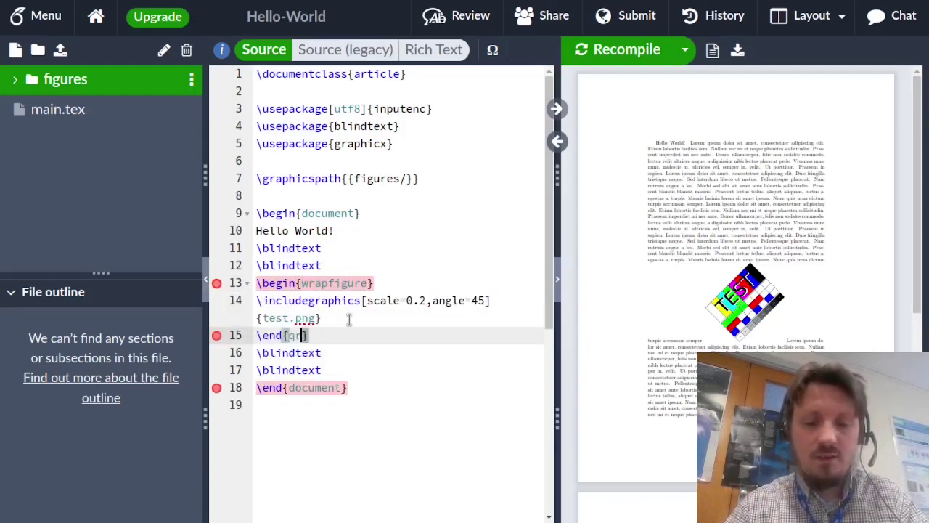
key("BackSpace")
key("BackSpace")
type("wrapf")
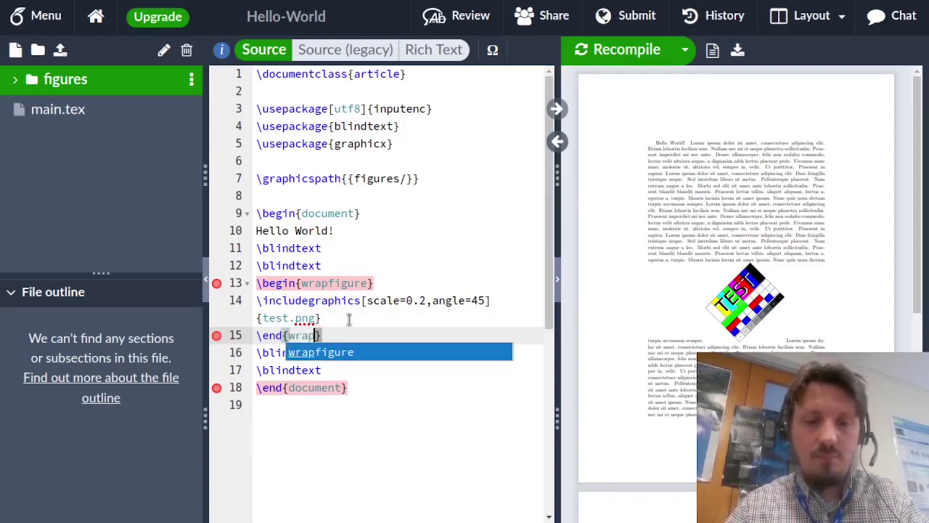
type("igure")
Step: Add the arguments {r} and {0.25\textwidth} after \begin{wrapfigure}
left_click(392, 272)
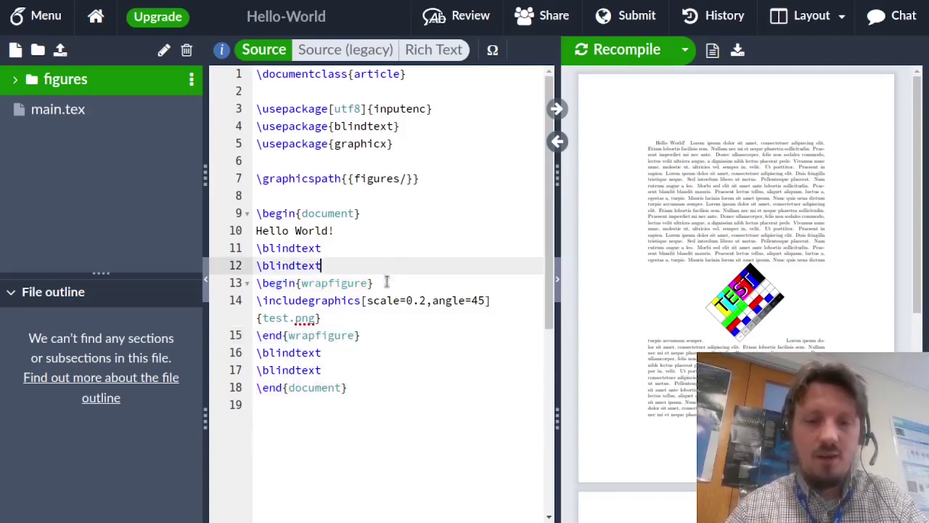
left_click(382, 283)
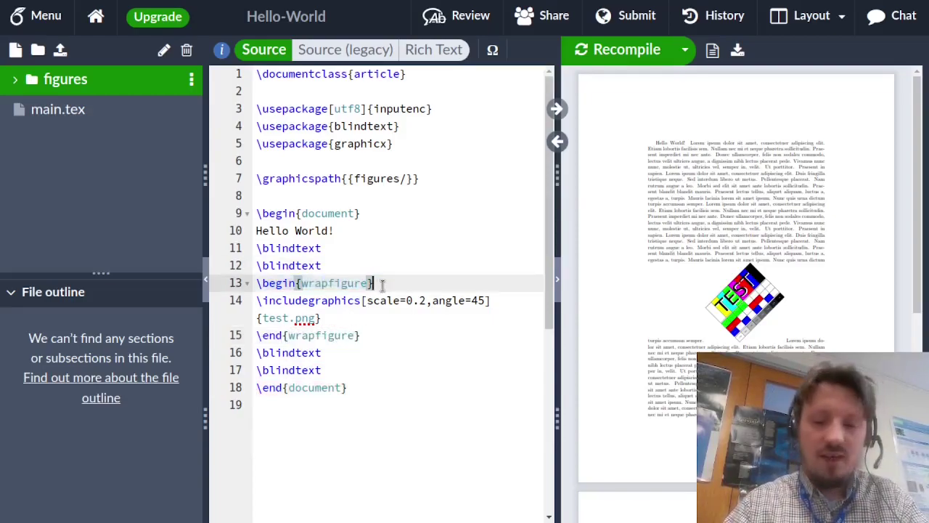
type("{")
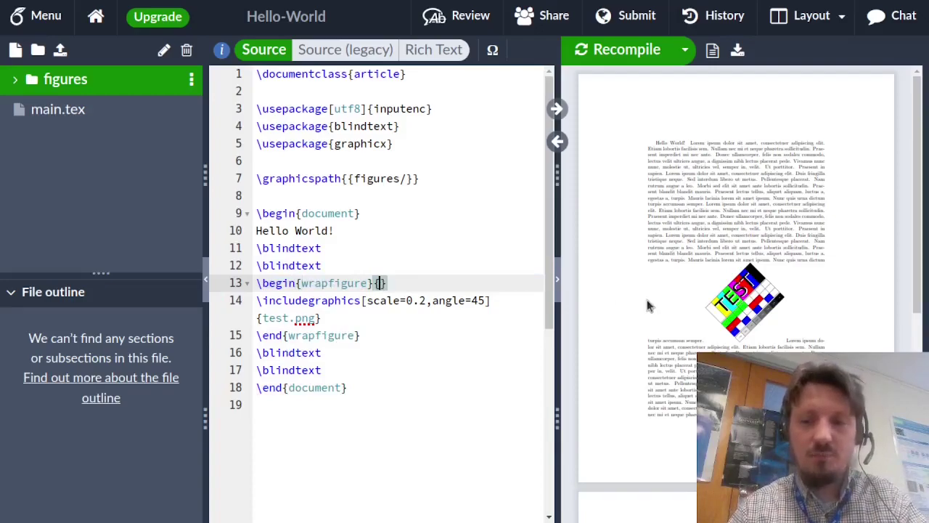
type("r")
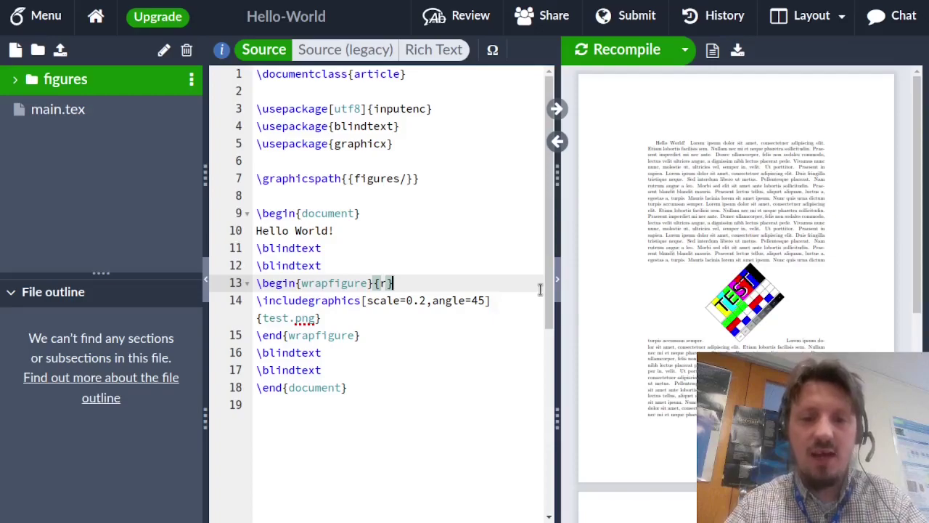
key("BackSpace")
key("BackSpace")
key("BackSpace")
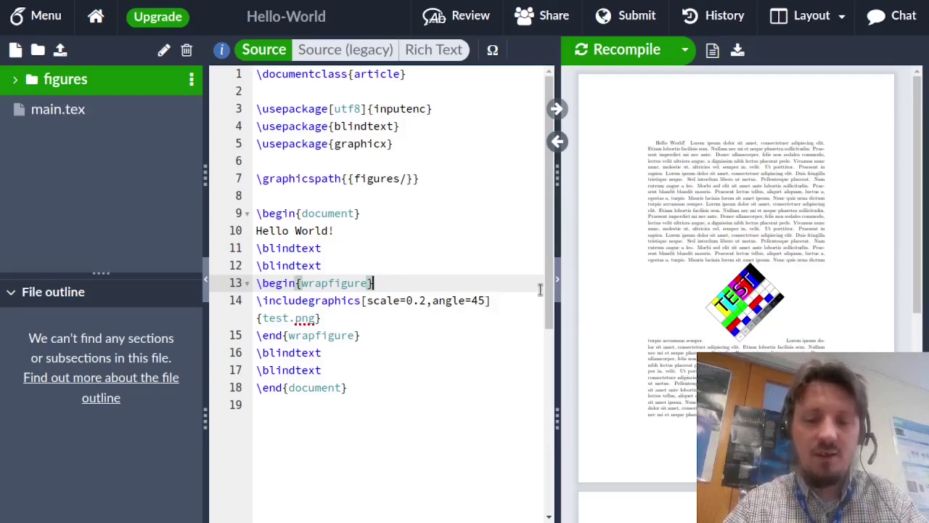
type("{r}")
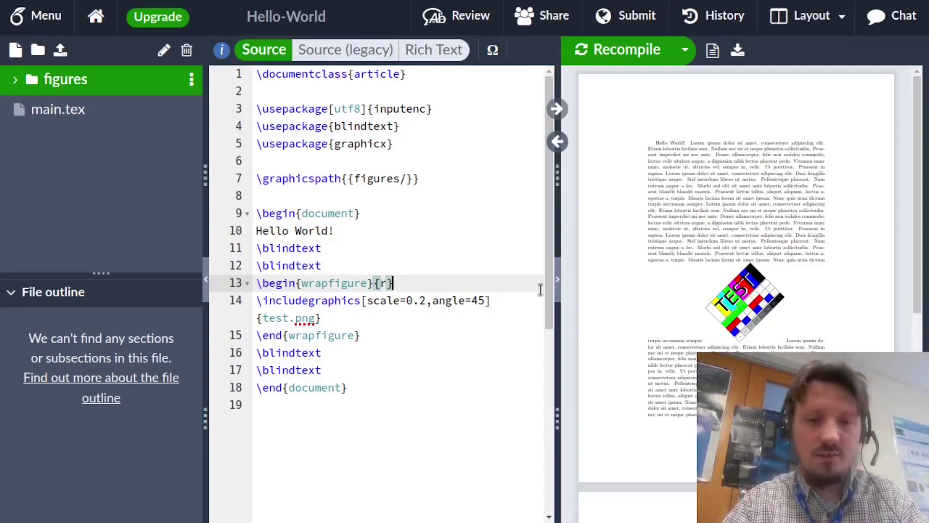
type("{}")
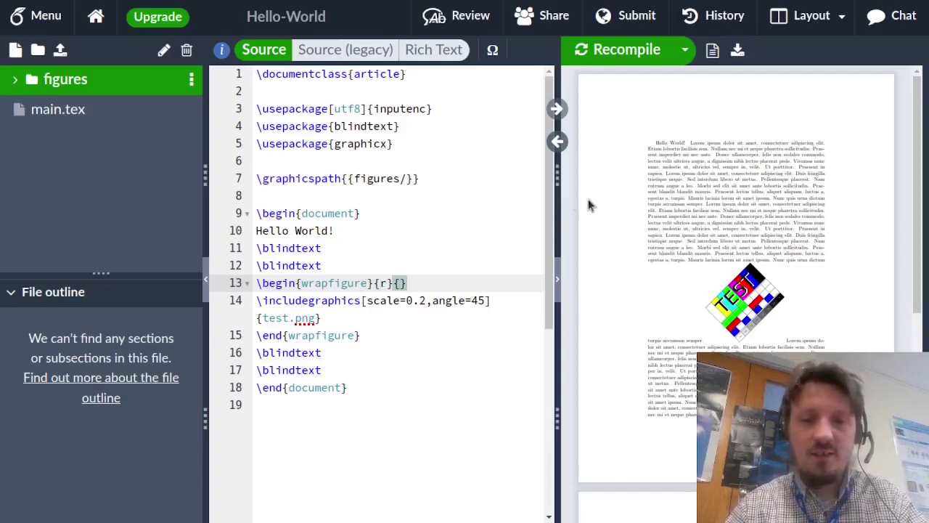
type("0.")
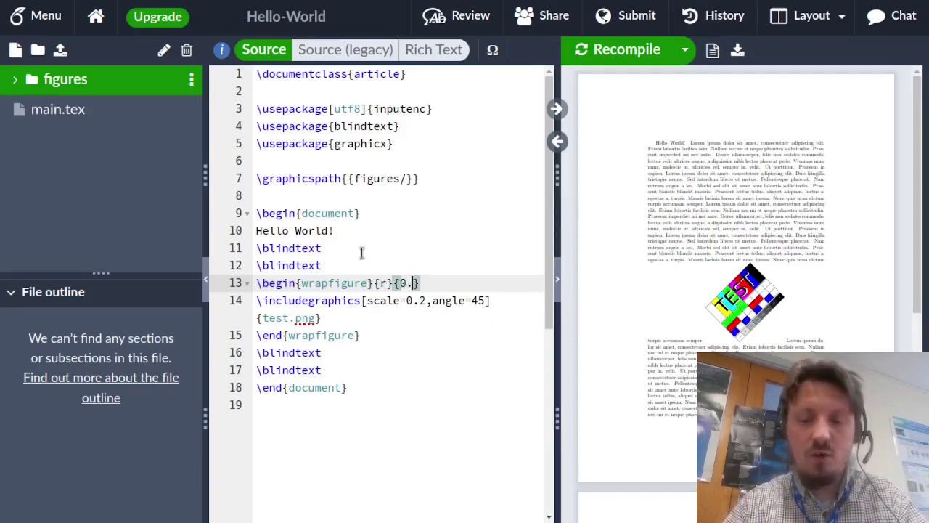
type("25\textwidth")
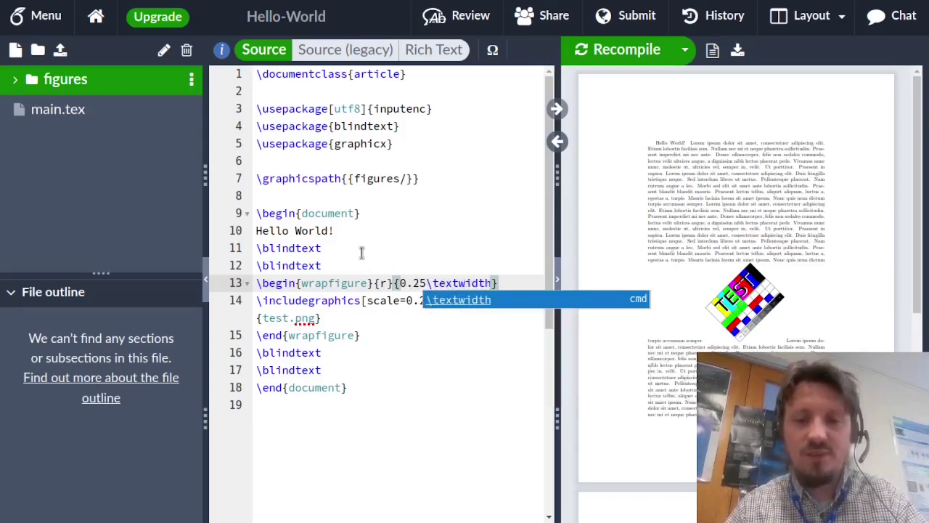
key("Escape")
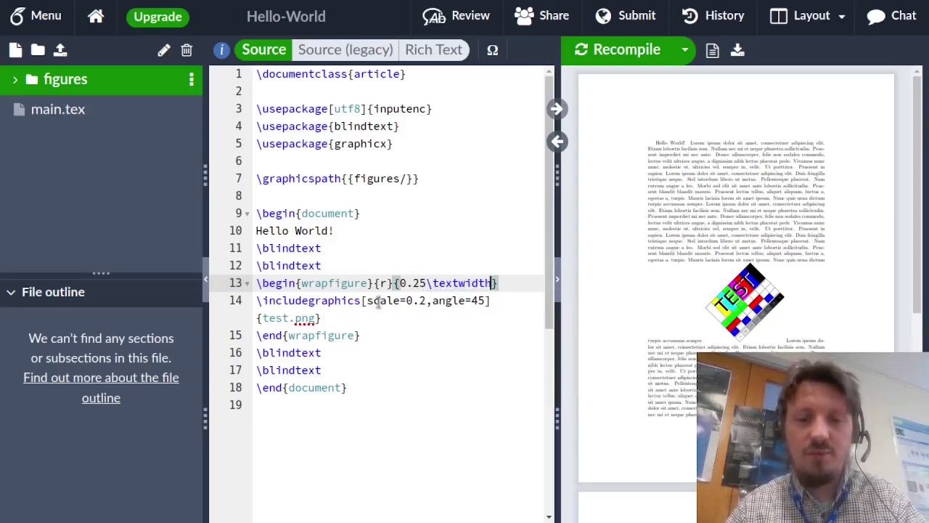
Step: Replace the image's scale and angle options with width=0.25\textwidth and recompile the document
left_click_drag(486, 301, 367, 301)
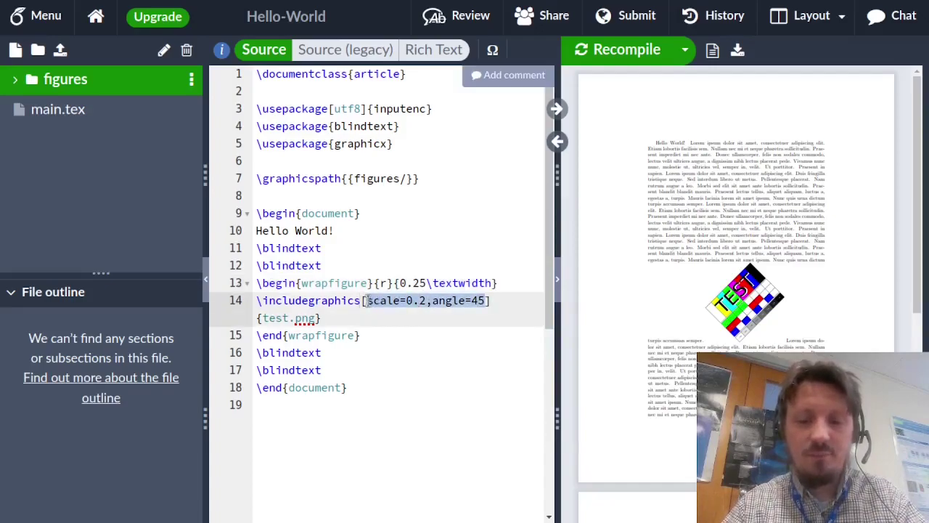
type("width=0")
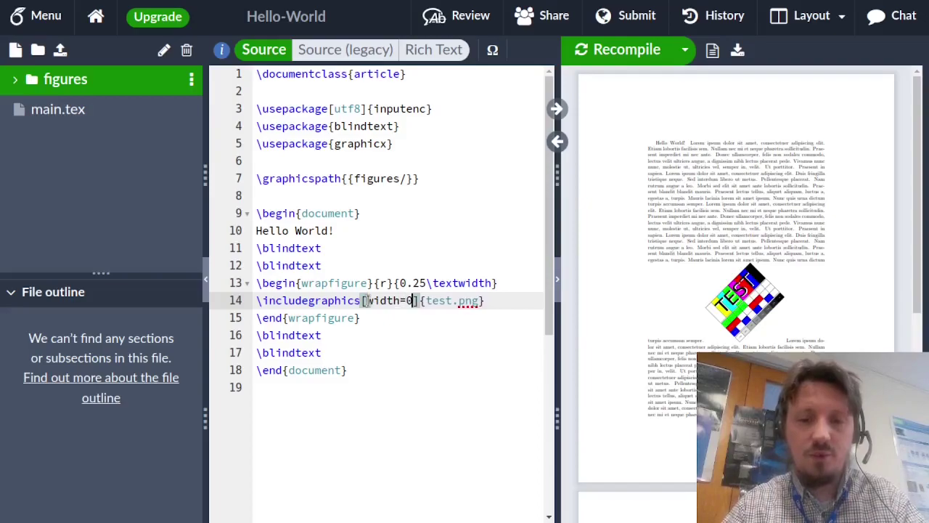
type(".25\textwidth")
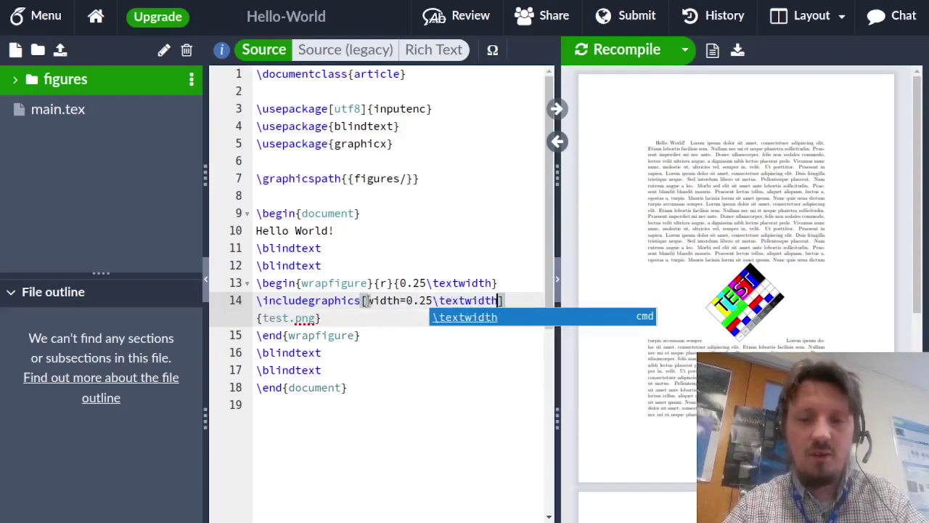
key("Escape")
key("ctrl+s")
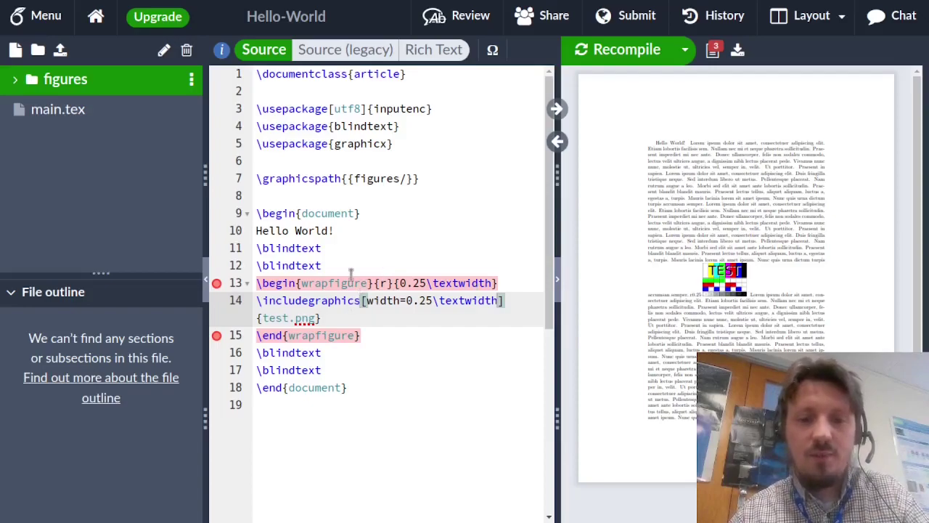
Step: Add \usepackage{wrapfig} on a new line below the graphicx package and recompile the document
left_click(413, 144)
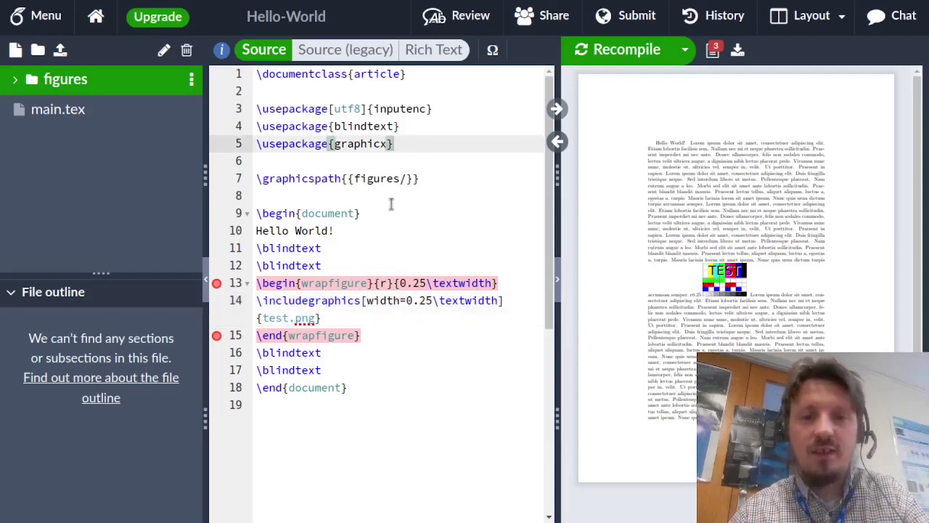
key("Return")
type("\\use")
key("Return")
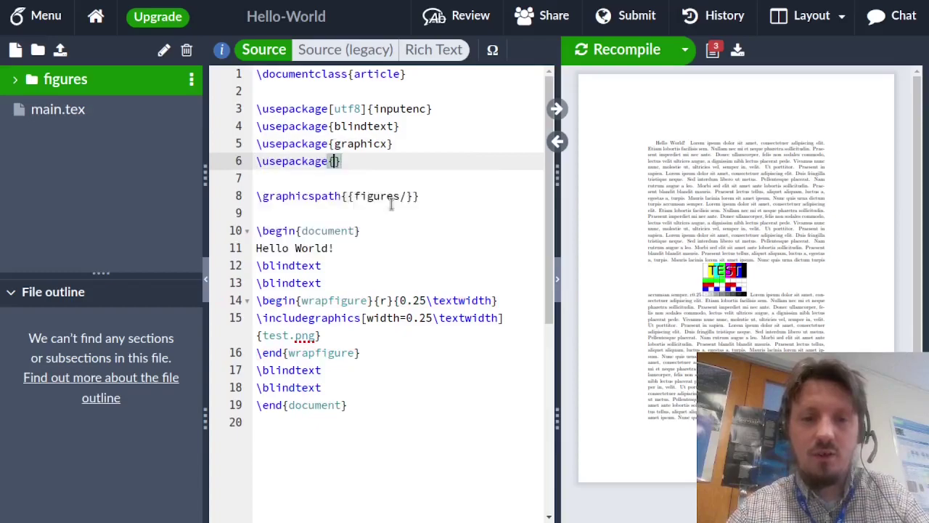
type("wrapfig")
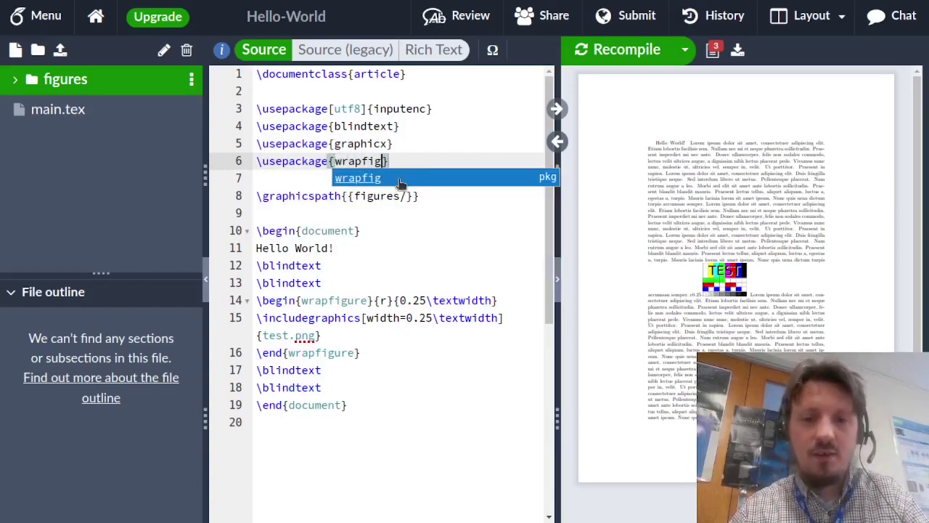
key("Escape")
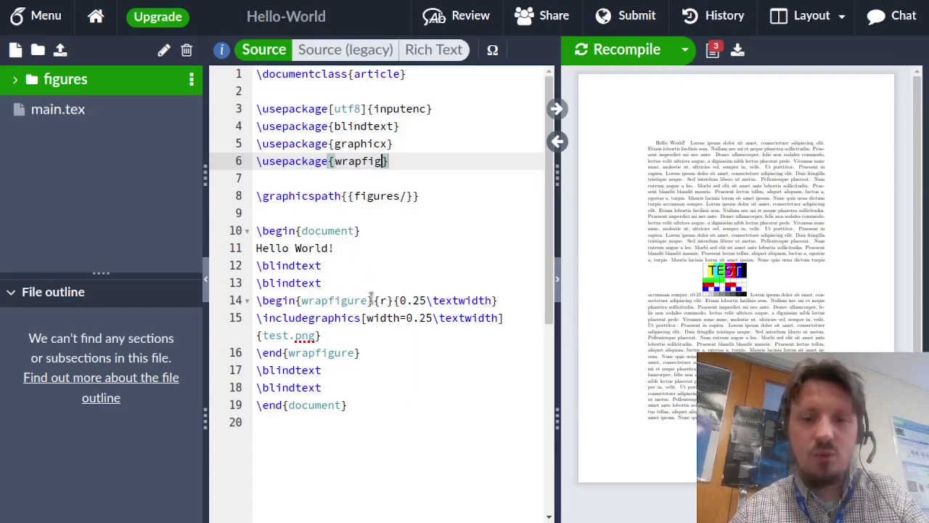
left_click(609, 64)
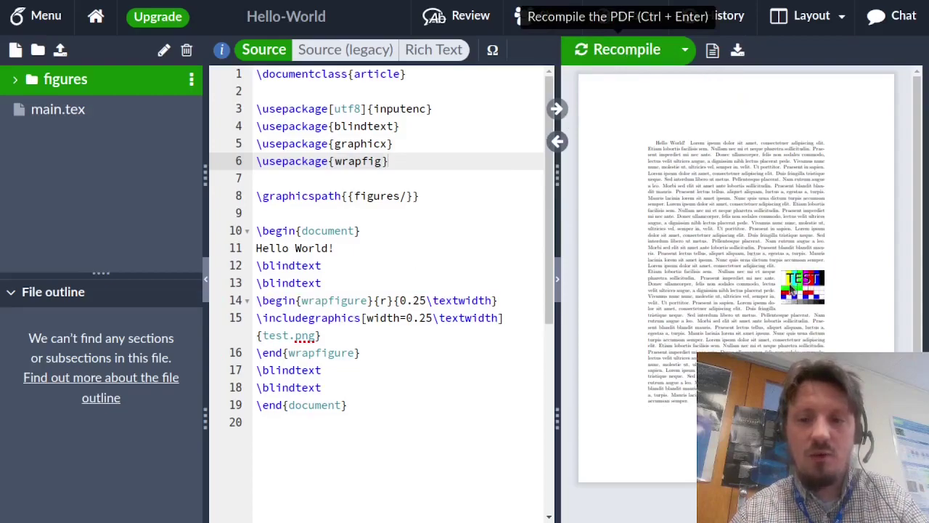
Step: Set both the wrapfigure width and the image width to 0.3\textwidth and recompile the document
left_click(428, 299)
key("BackSpace")
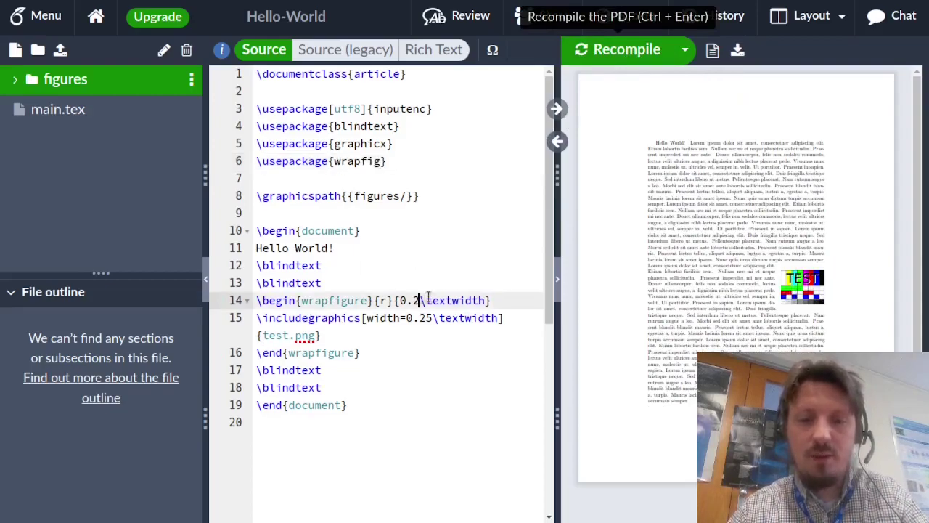
key("Down")
key("Delete")
key("BackSpace")
type("3")
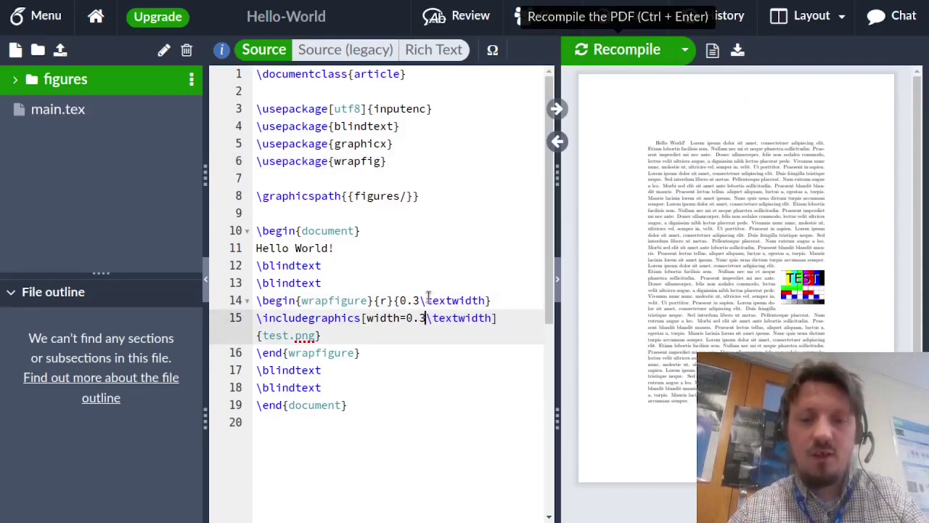
key("ctrl+Return")
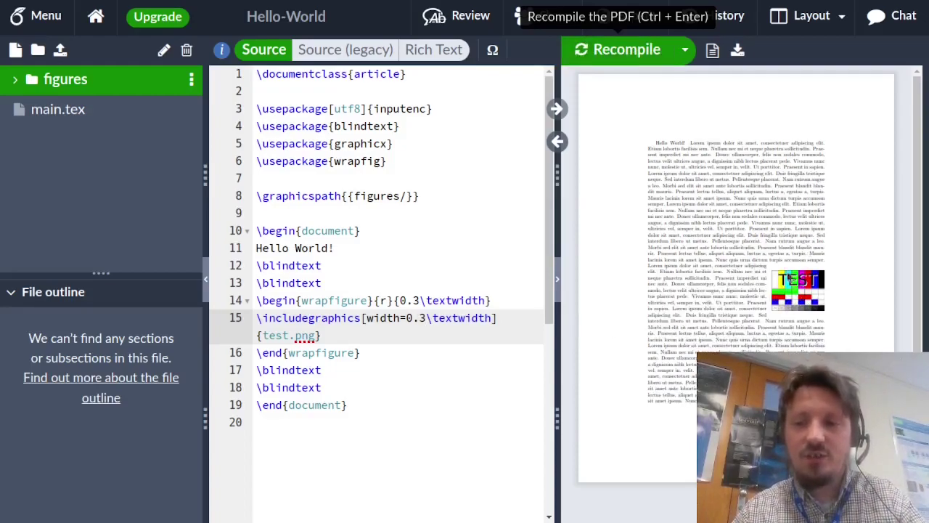
Step: Replace the whole wrapfigure block with a figure environment template that includes figures/test.png
left_click_drag(373, 352, 258, 305)
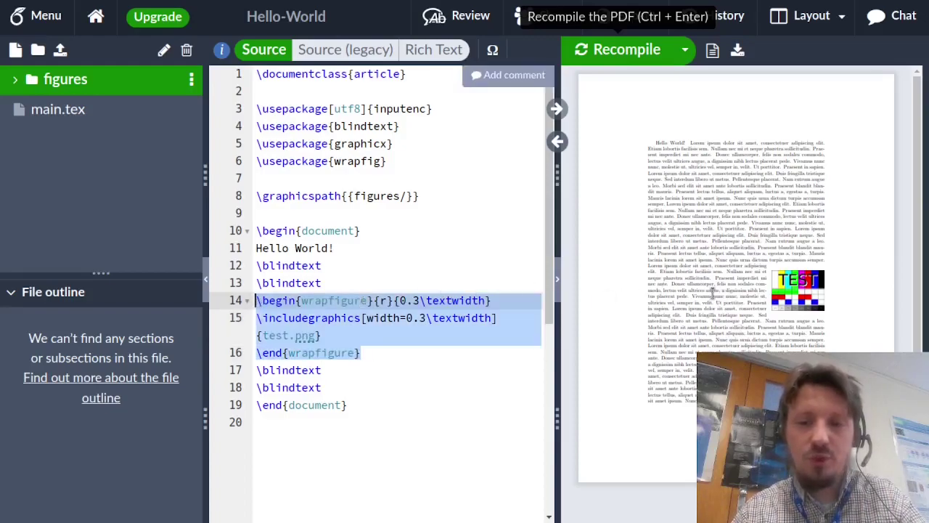
type("\be")
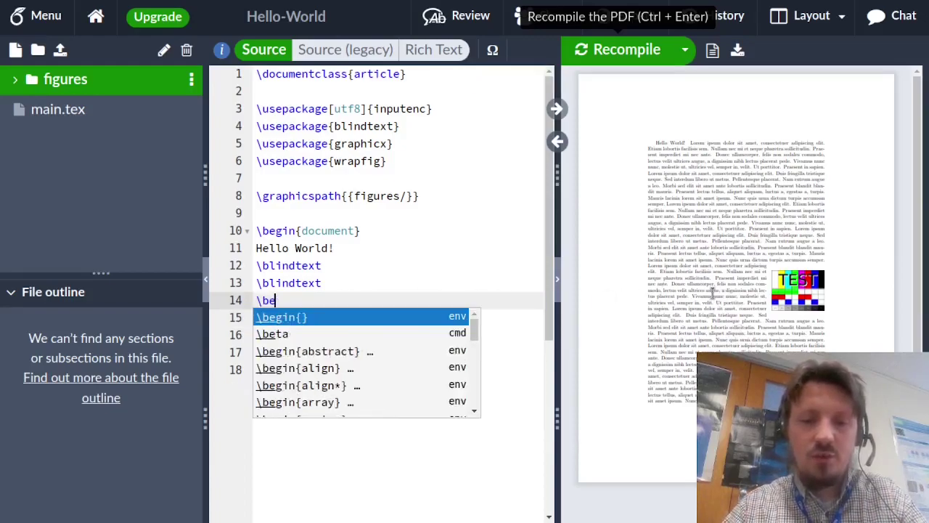
key("Return")
type("figu")
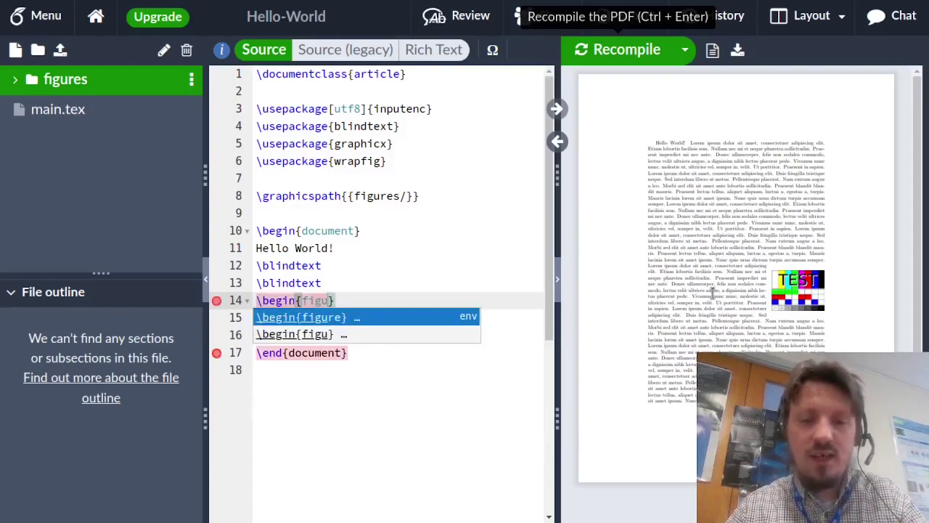
key("Return")
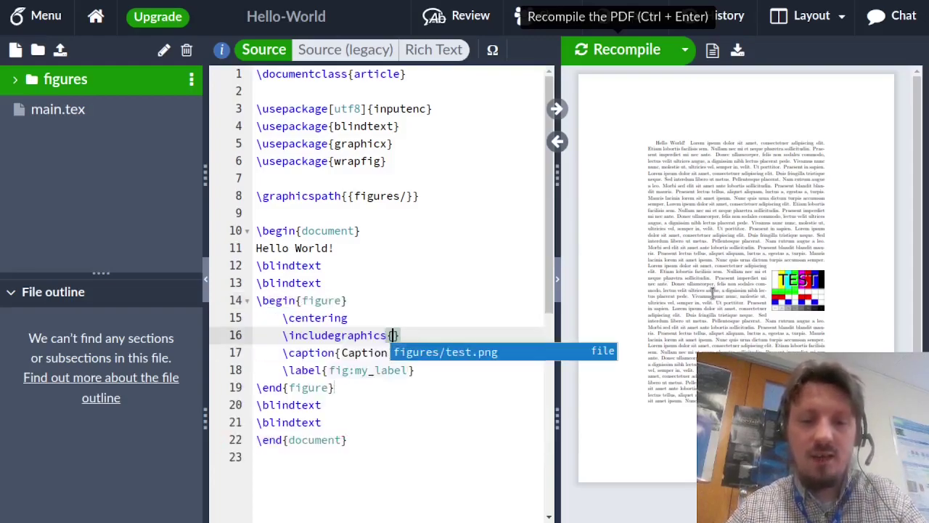
left_click(493, 351)
Step: Add the option [width=0.5\textwidth] to the \includegraphics command inside the figure environment
left_click(387, 335)
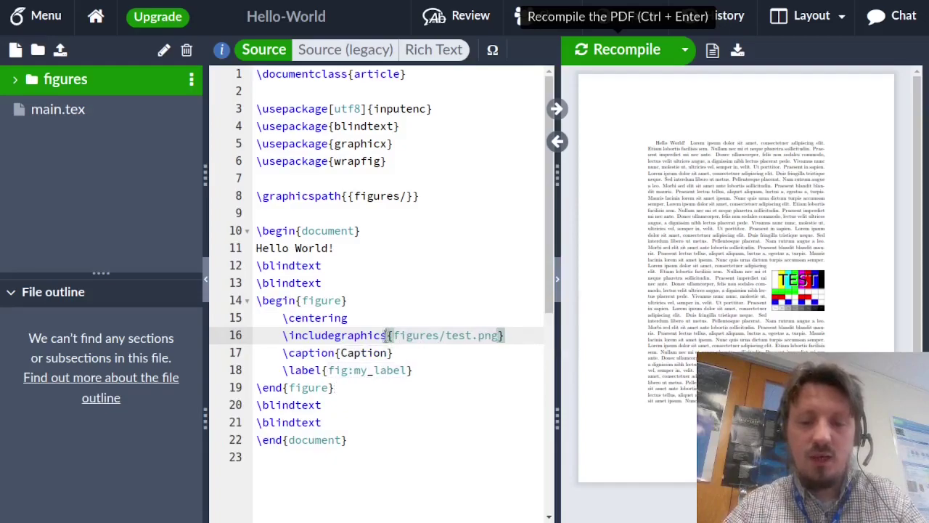
type("[wudt")
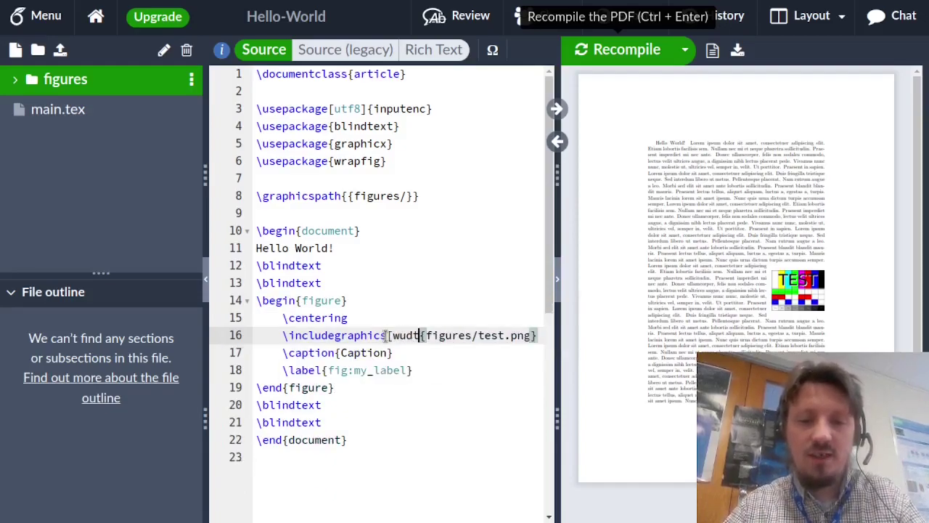
key("BackSpace")
key("BackSpace")
key("BackSpace")
key("BackSpace")
type("width")
type("=0.5")
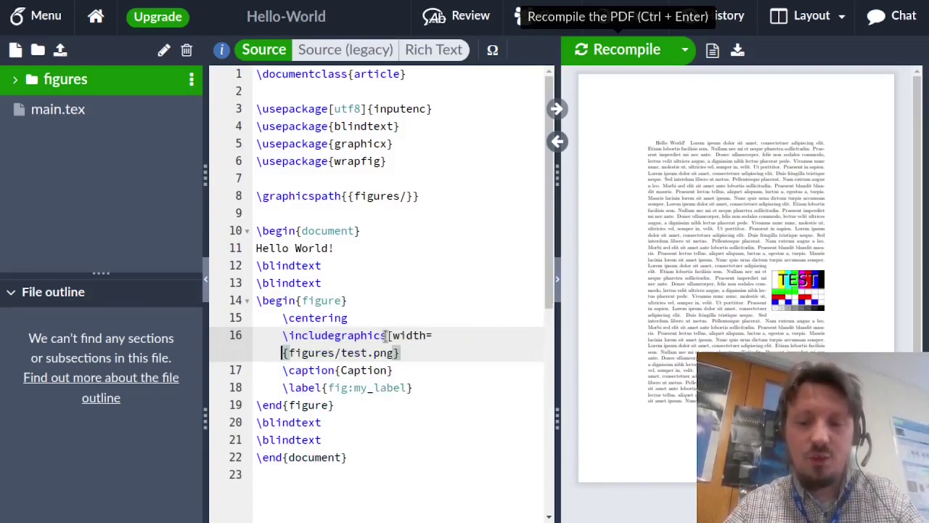
type("\textw")
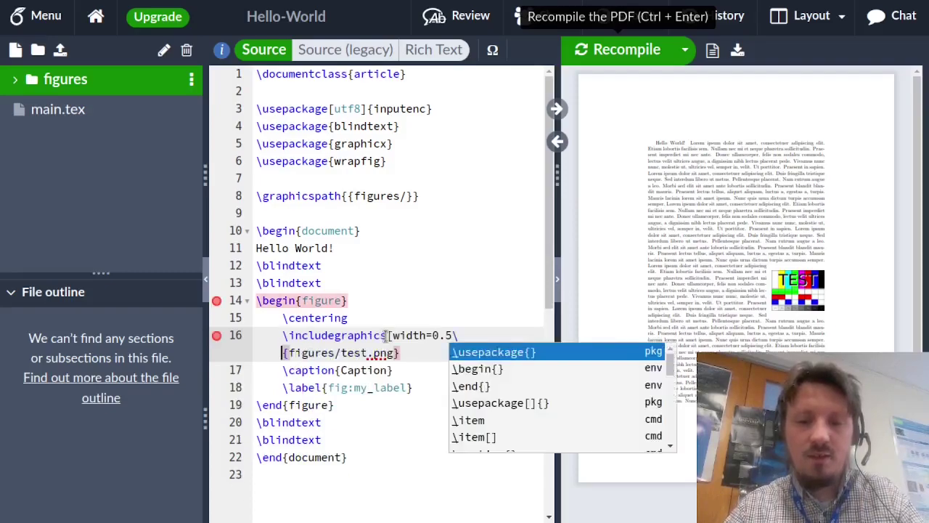
type("idth]")
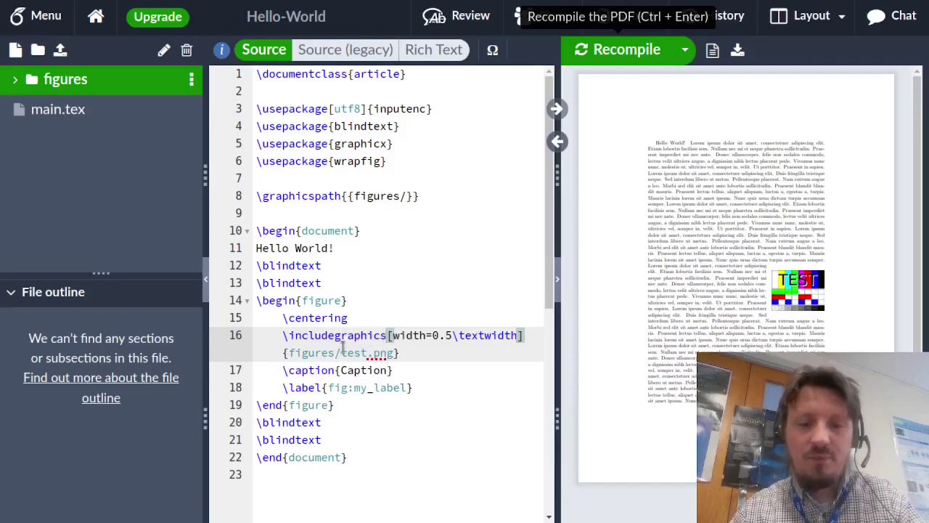
Step: Remove the figures/ folder prefix from the image path so the command references only test.png
left_click(341, 353)
key("BackSpace")
key("BackSpace")
key("BackSpace")
key("BackSpace")
key("BackSpace")
key("BackSpace")
key("BackSpace")
key("BackSpace")
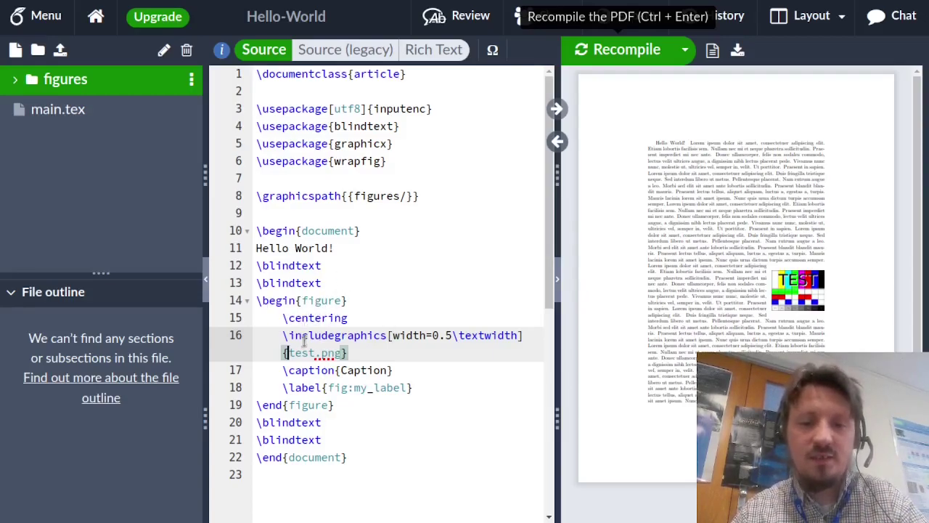
Step: Replace the figure's placeholder caption with "This is only a test figure"
left_click_drag(280, 317, 361, 317)
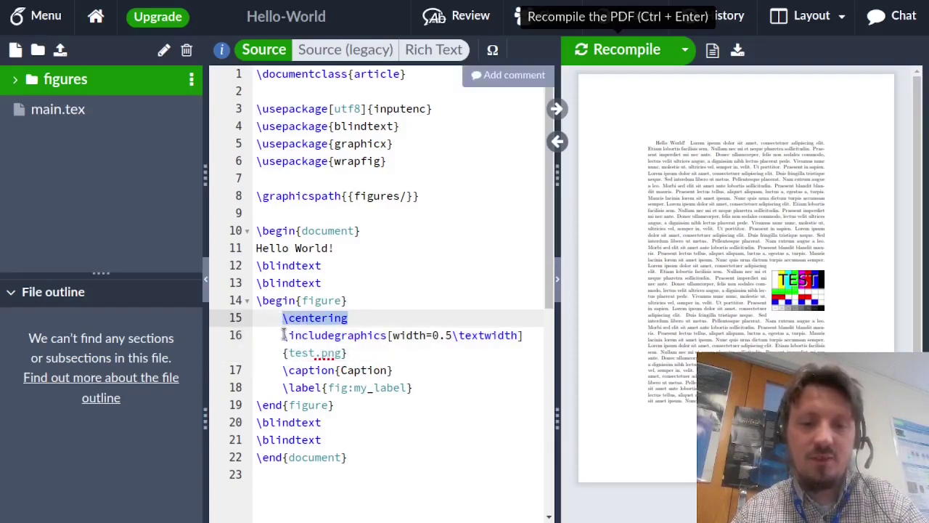
double_click(362, 371)
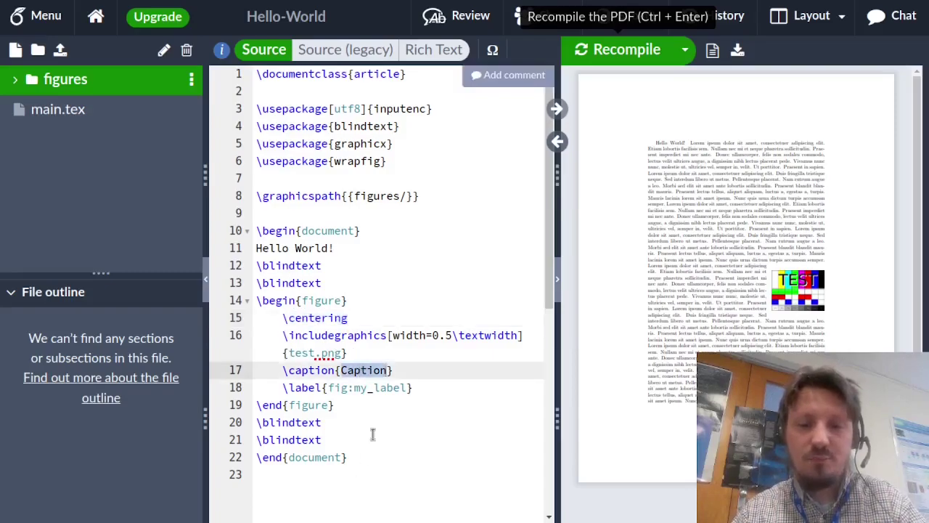
type("This is only ")
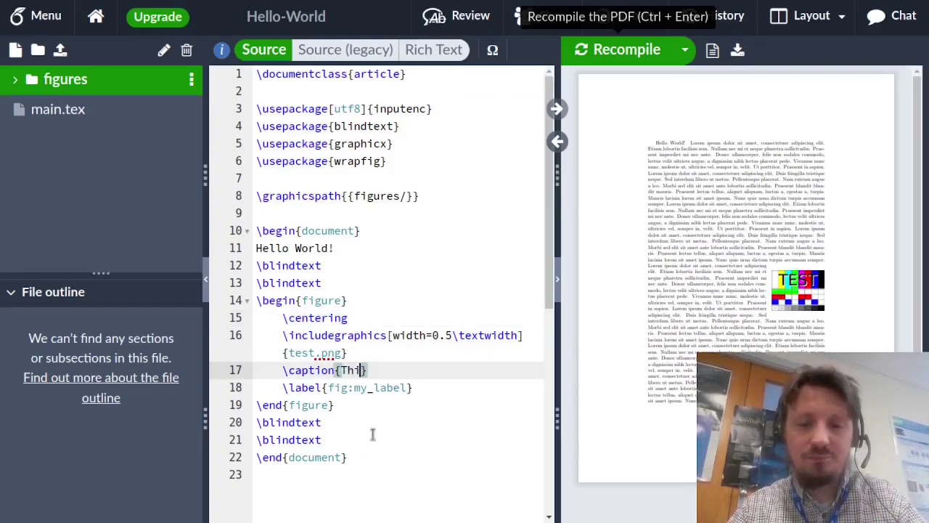
type("a test figure")
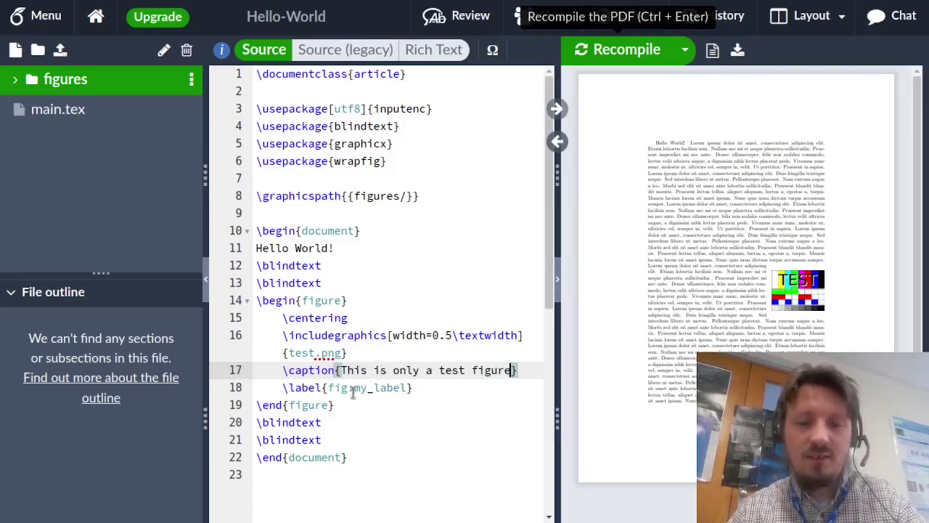
Step: Change the figure's label to fig:test and recompile the document
double_click(378, 388)
type("test")
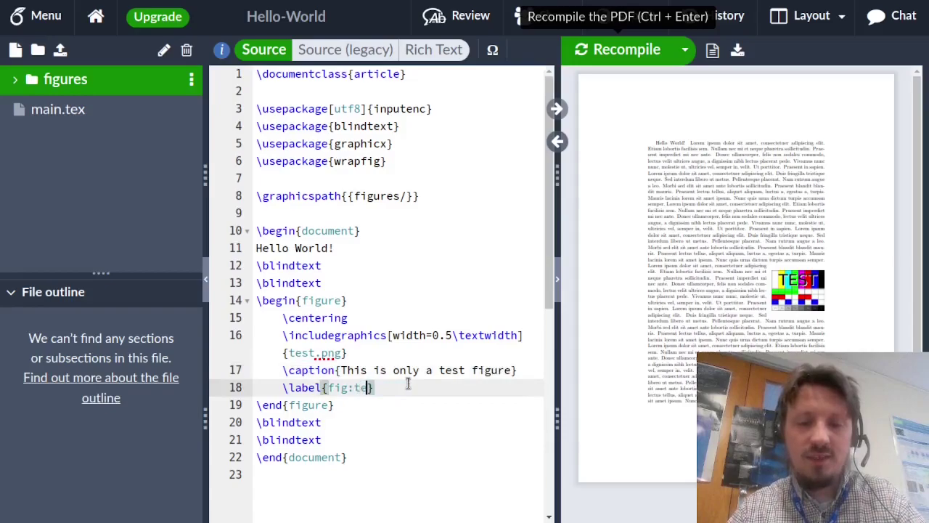
left_click(606, 59)
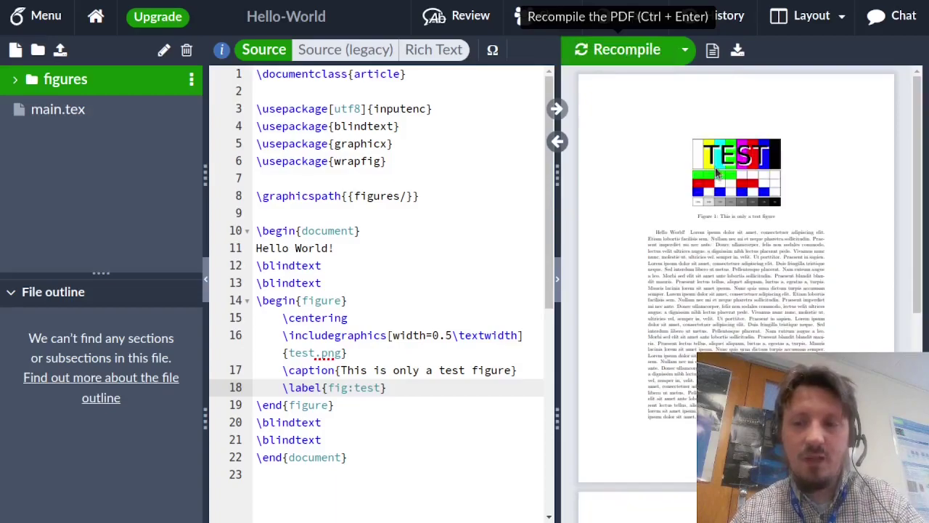
scroll(715, 167, "down", 1)
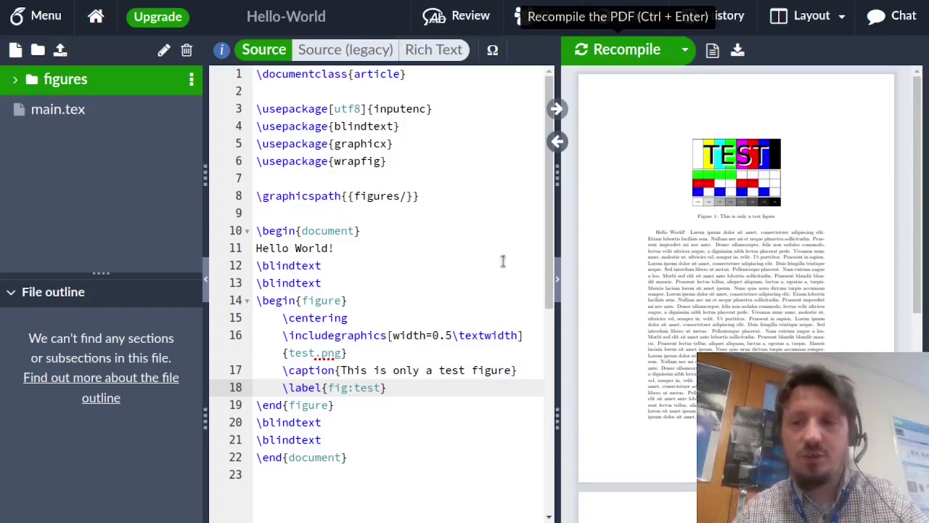
Step: Add the placement option [h] after \begin{figure}, extend it to [hbt], and recompile the document after each change
left_click(370, 312)
left_click(388, 300)
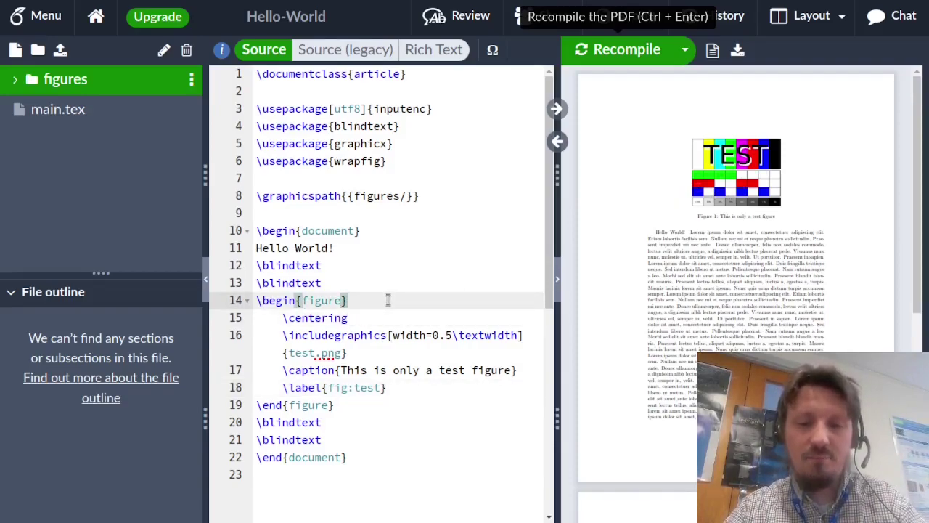
type("[")
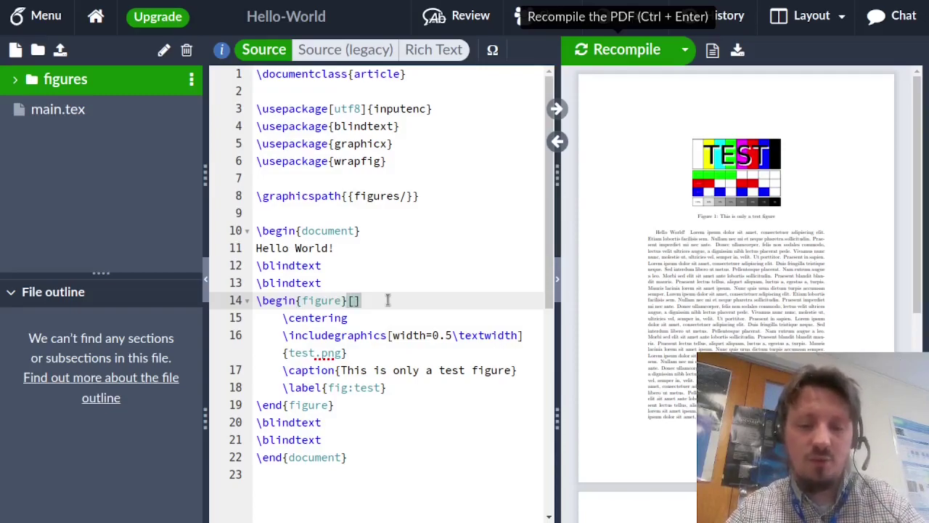
type("h")
key("ctrl+Return")
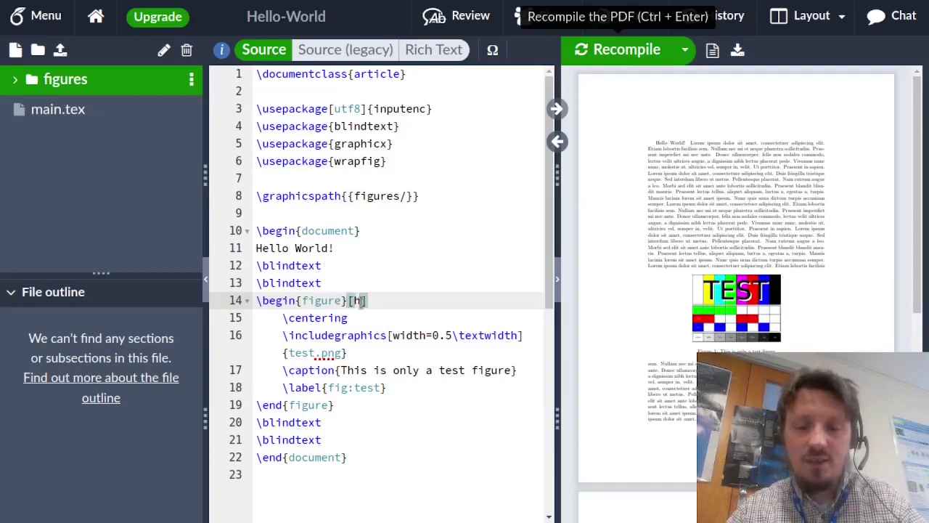
type("bt")
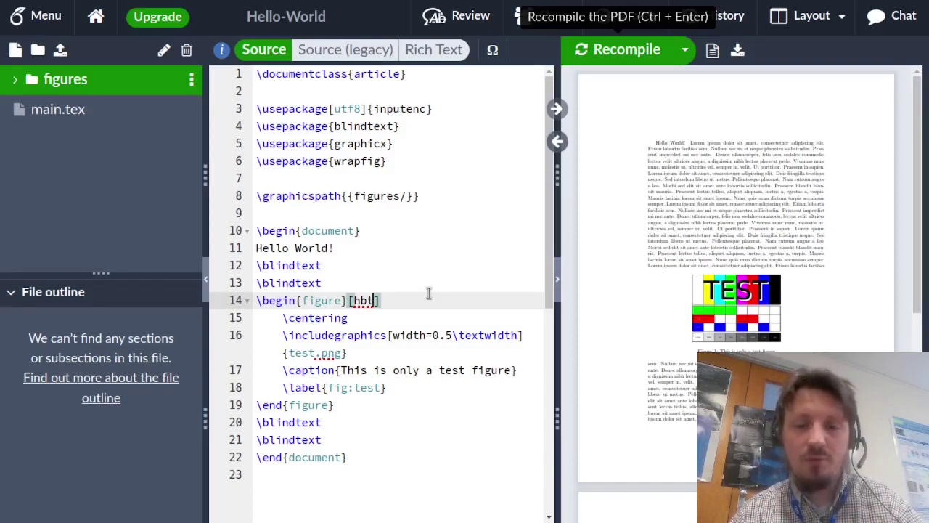
key("ctrl+Return")
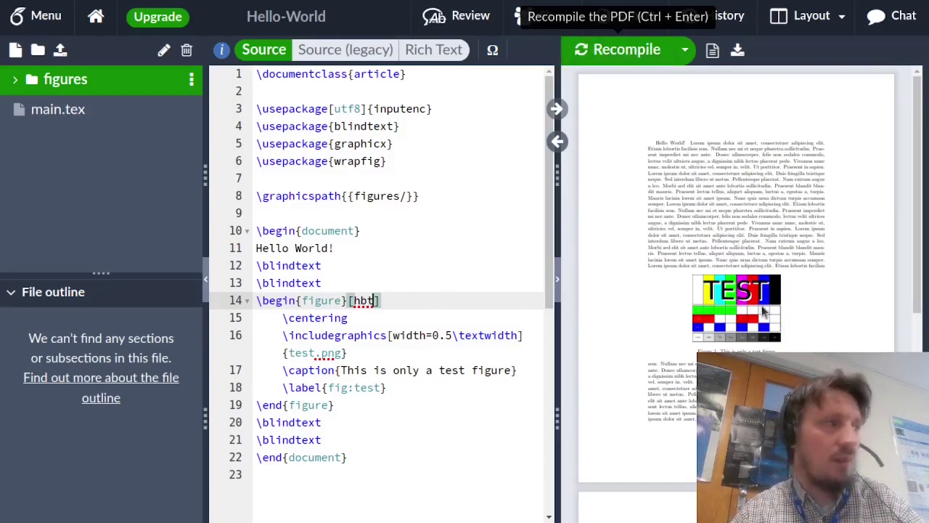
Step: Add the line "This is a reference to Figure \ref{fig:test}" directly below the figure environment and recompile the document
scroll(363, 217, "down", 2)
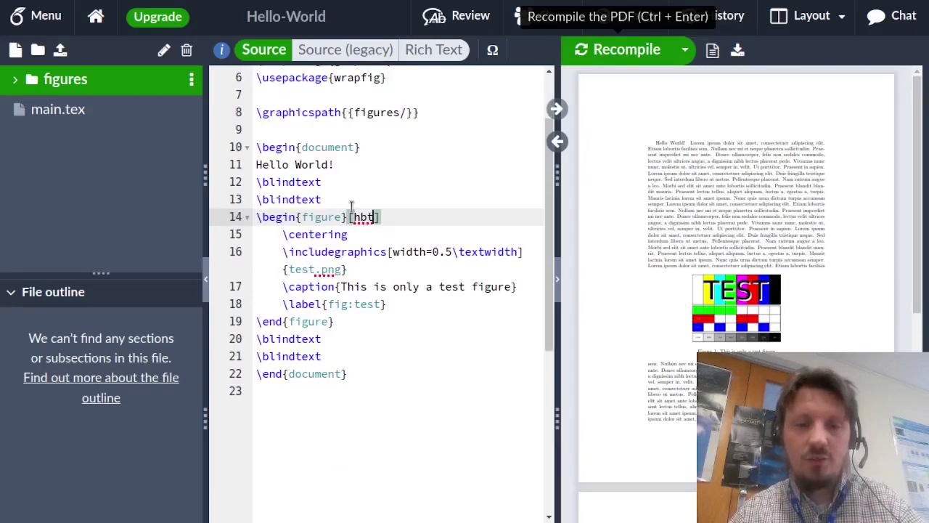
left_click(342, 199)
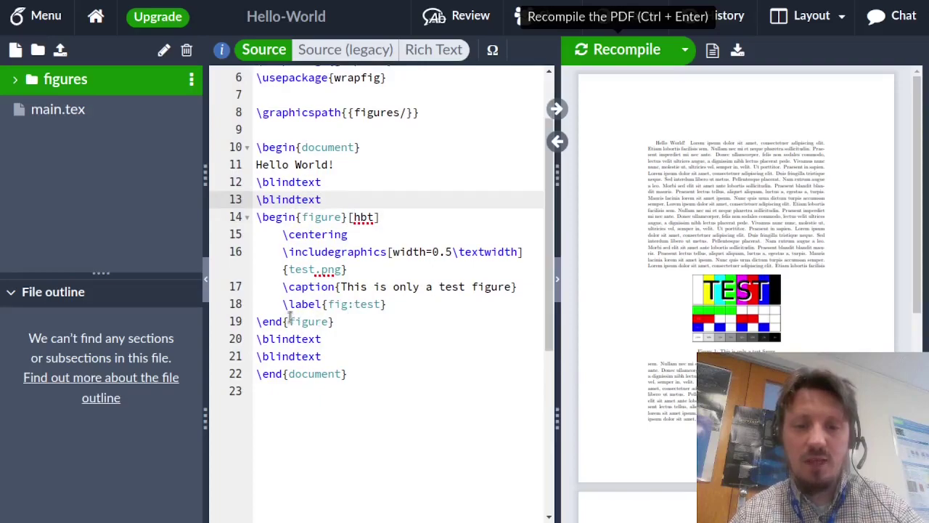
left_click(346, 321)
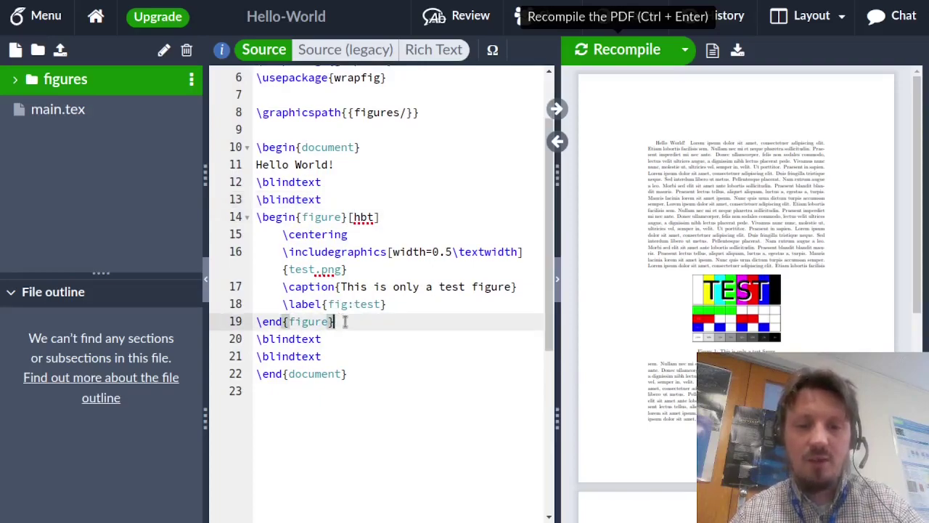
key("Return")
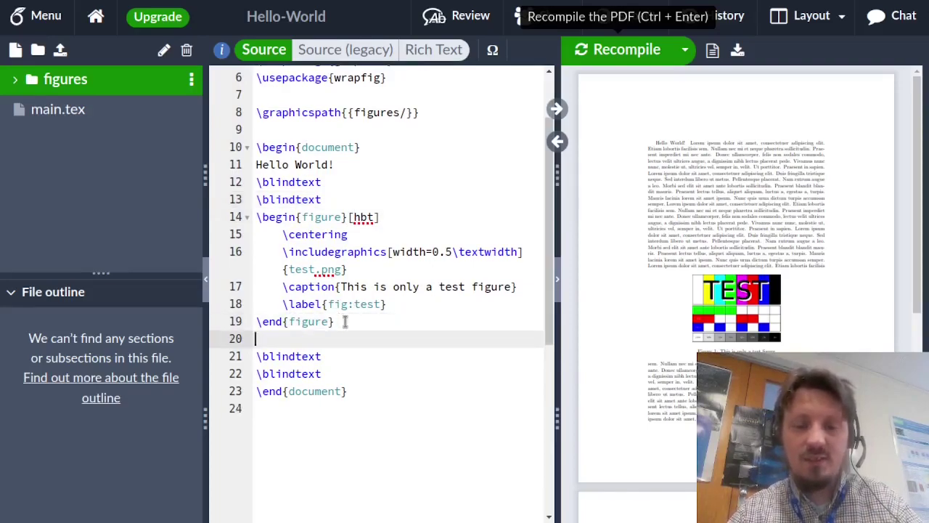
type("This is a re")
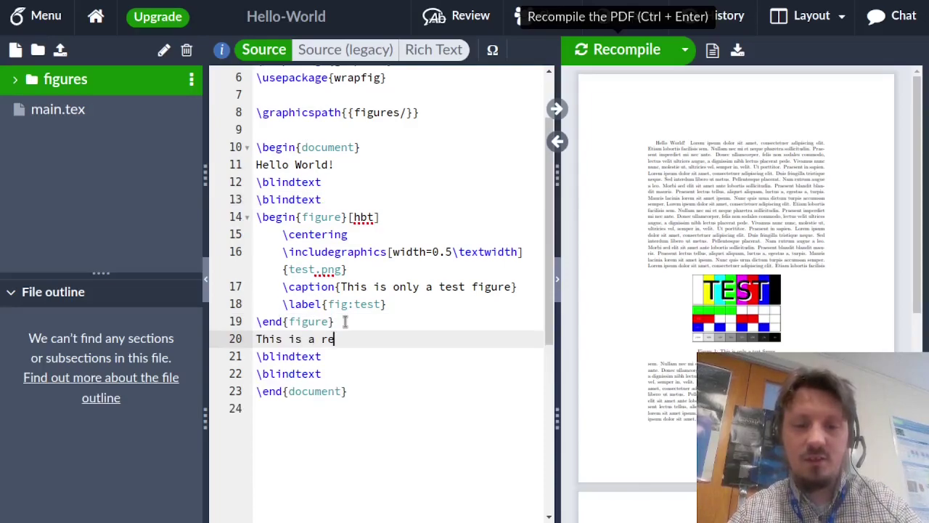
type("ference to Figur")
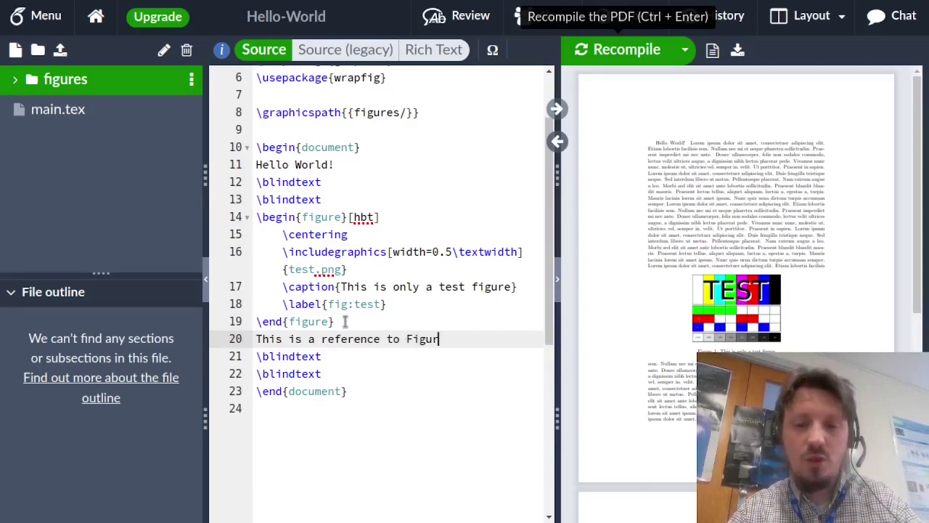
type("e")
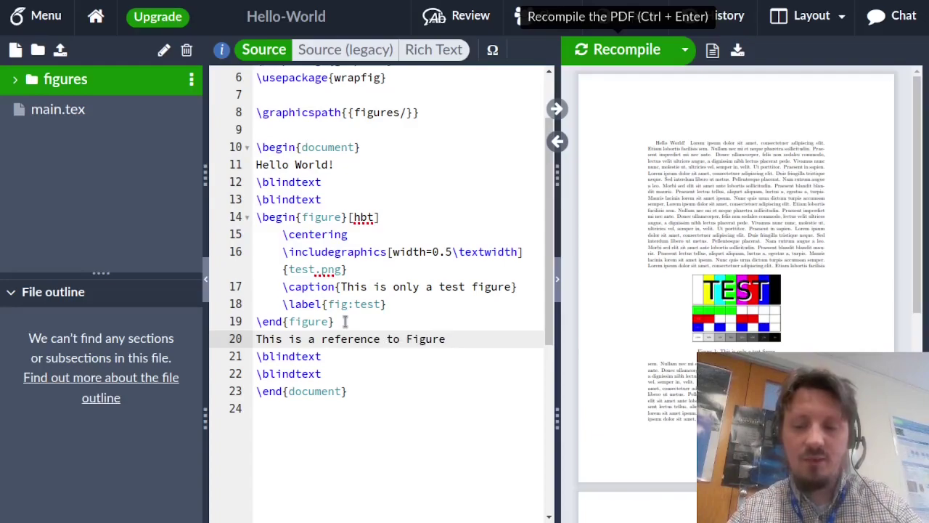
type(" \ref")
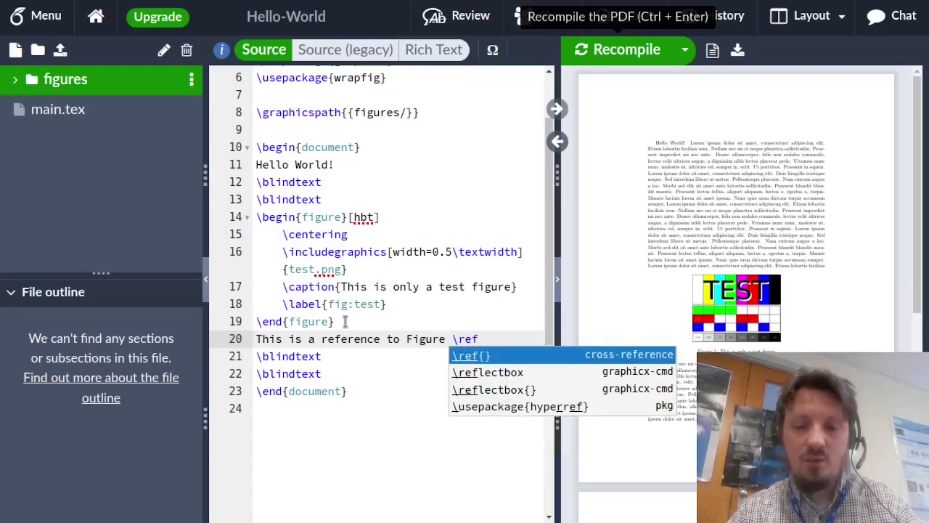
key("Return")
key("Return")
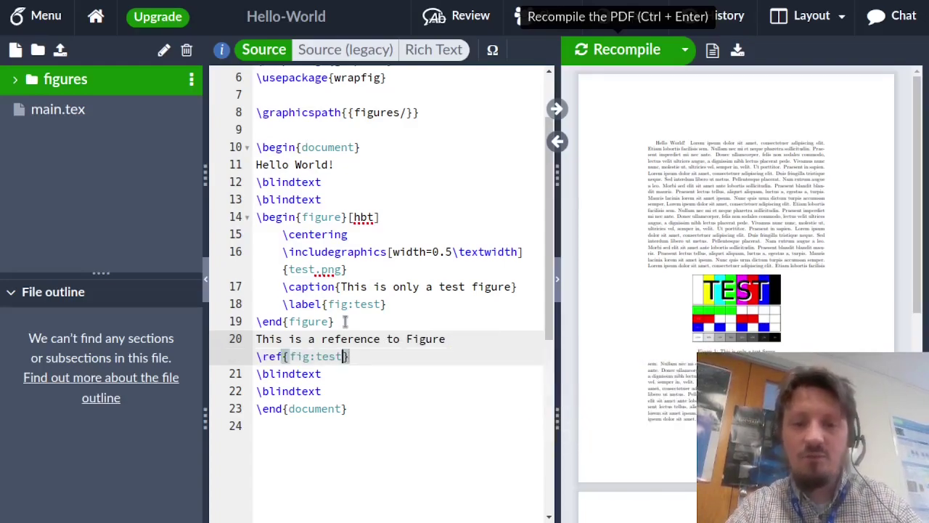
key("ctrl+Return")
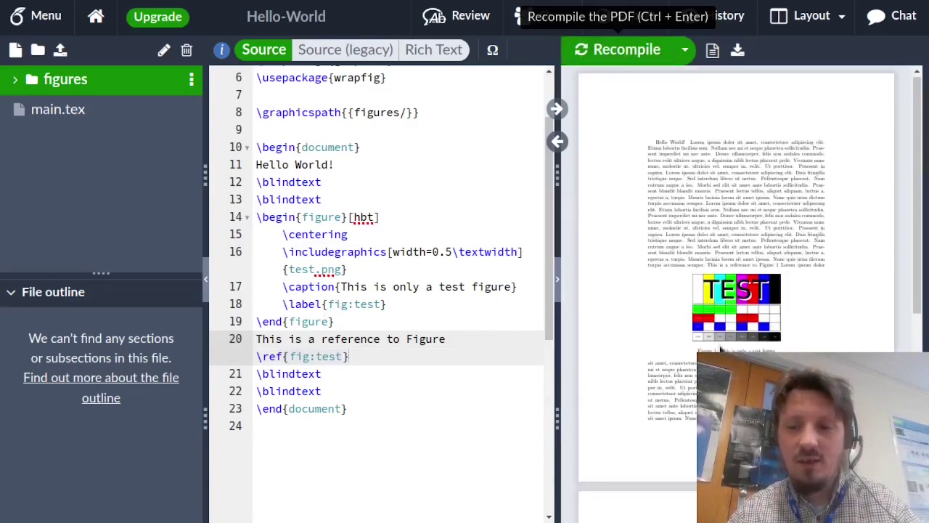
Step: Enlarge the PDF preview around the test image to examine the figure reference in the text and the numbered caption
scroll(720, 350, "down", 5)
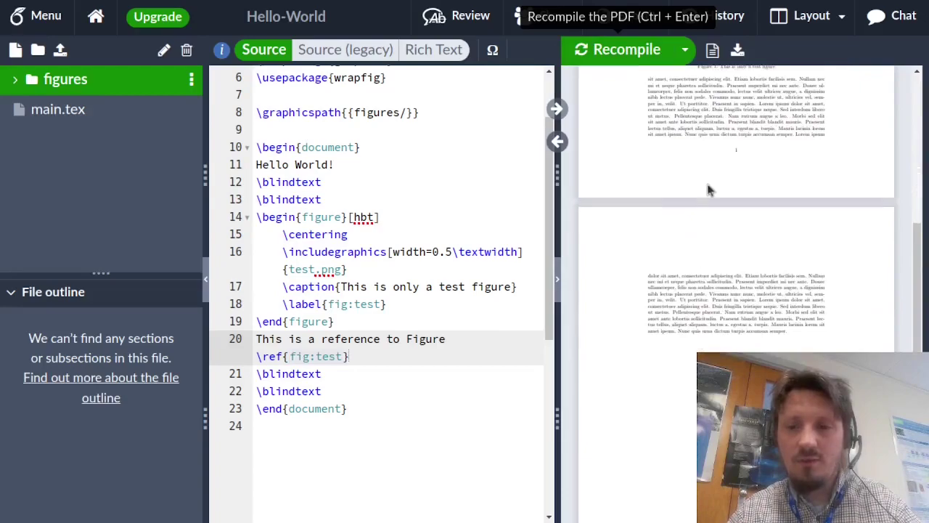
scroll(708, 182, "up", 3)
left_click(682, 98)
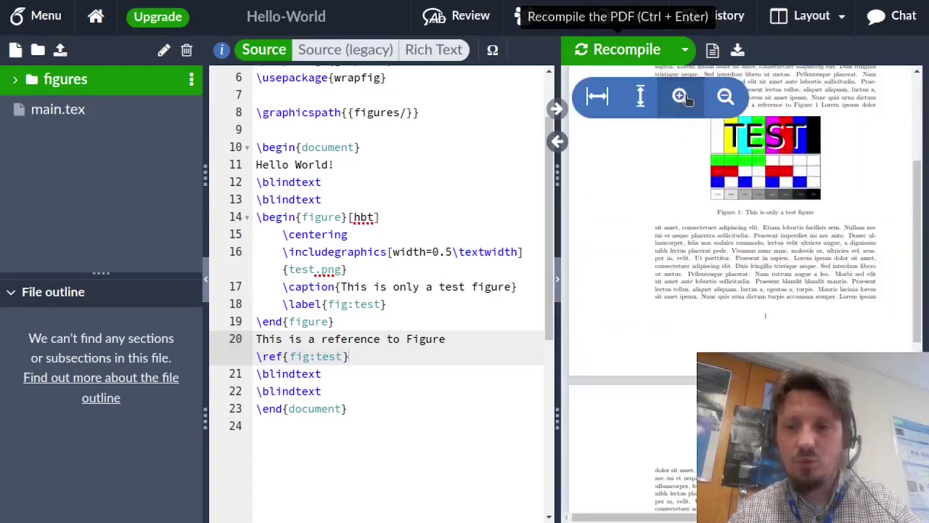
left_click(685, 98)
scroll(782, 212, "right", 5)
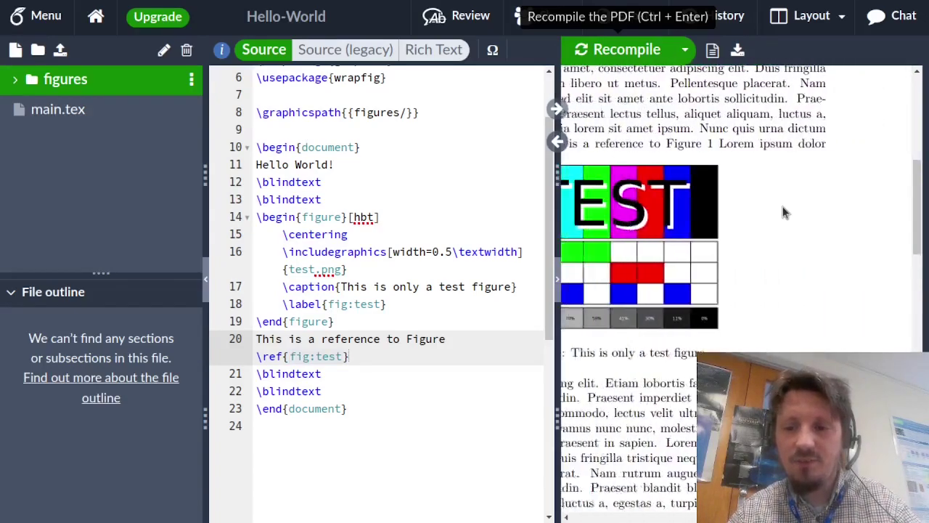
scroll(782, 212, "left", 5)
scroll(782, 211, "down", 1)
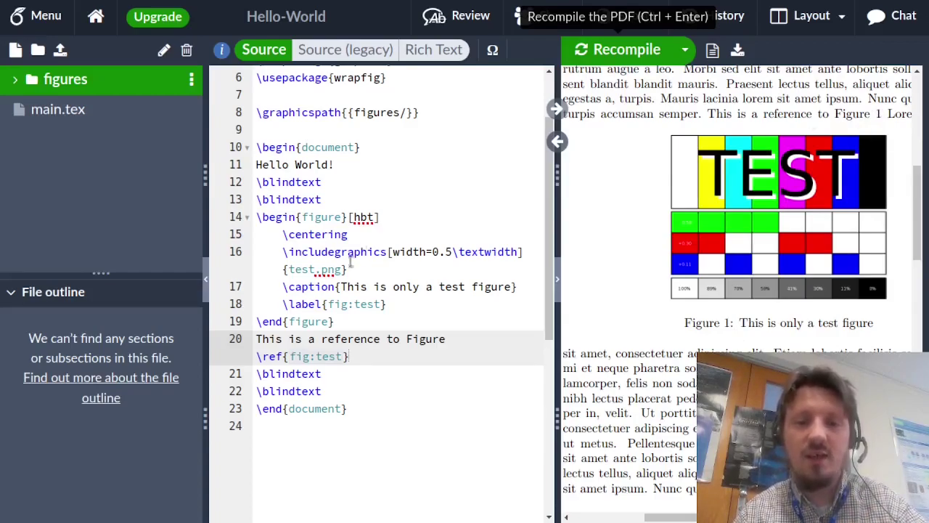
Step: Zoom the PDF preview back out to view the first page's text together with the figure
left_click(353, 304)
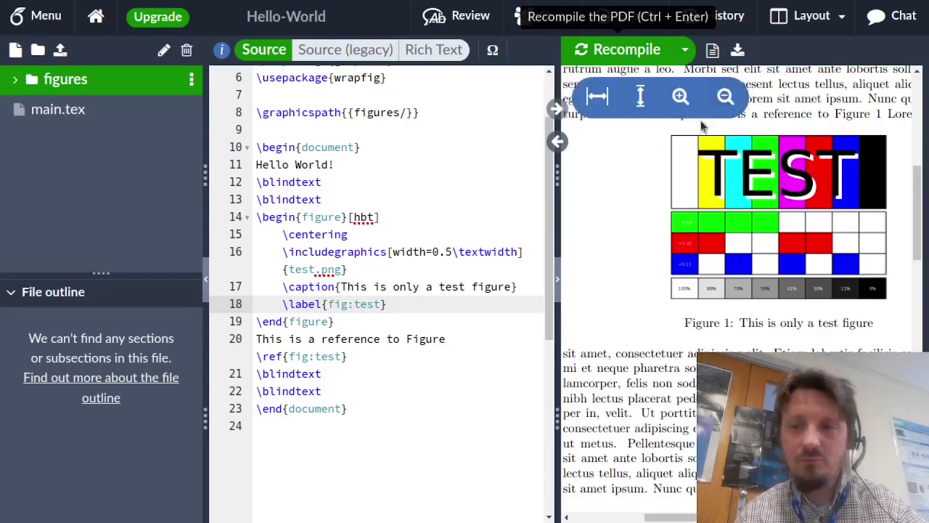
left_click(683, 96)
left_click(724, 97)
left_click(723, 96)
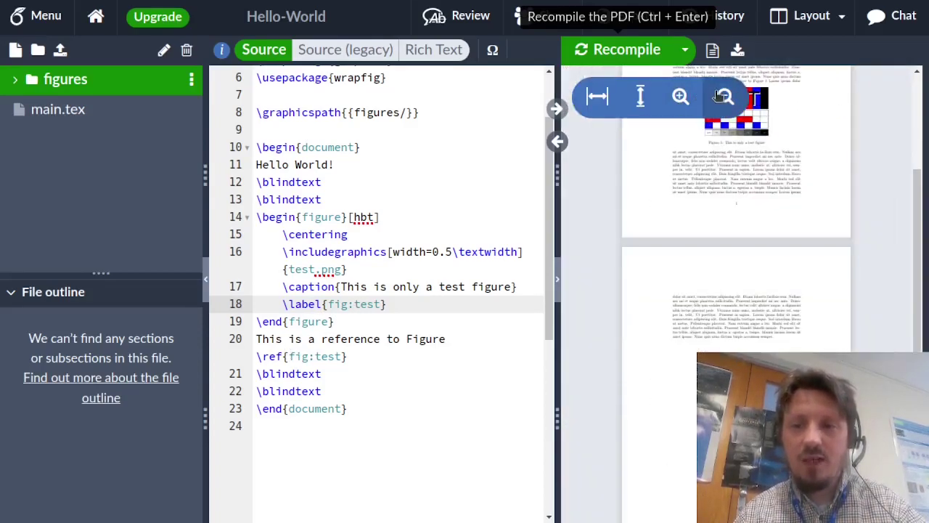
left_click(680, 96)
scroll(708, 183, "up", 3)
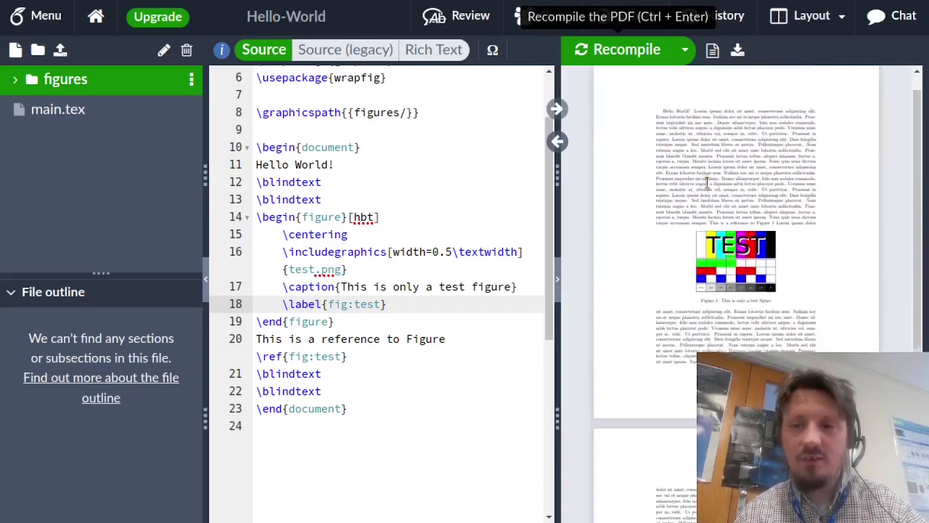